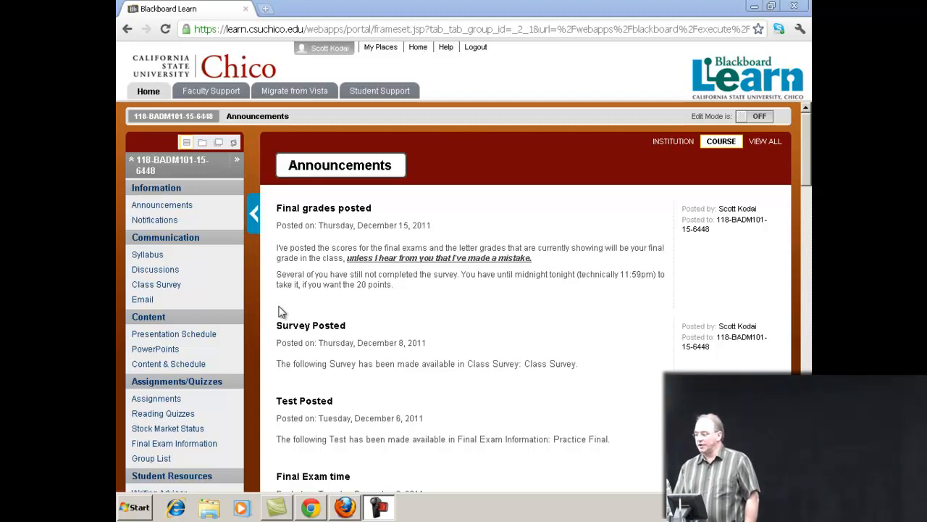
- Open the full Grade Center of the course and bring up its Grading Color Codes settings
scroll(254, 284, down, 6)
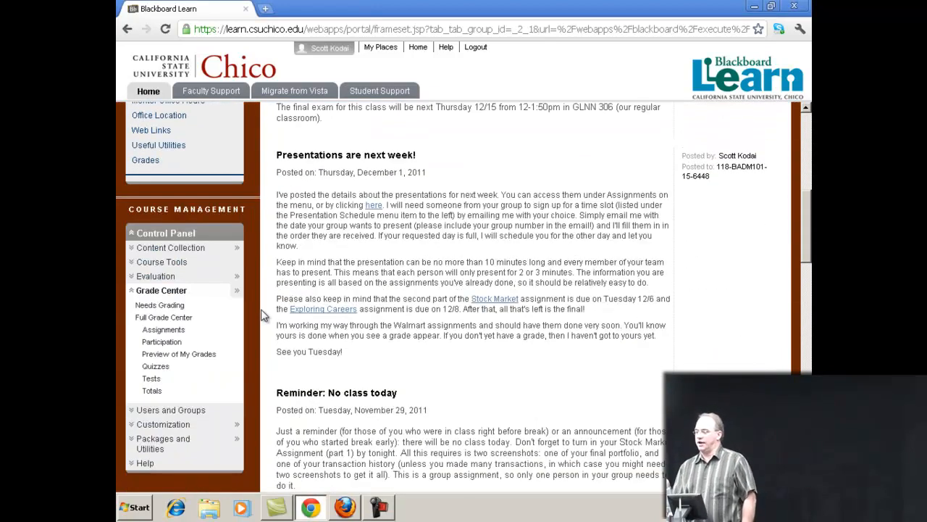
click(176, 320)
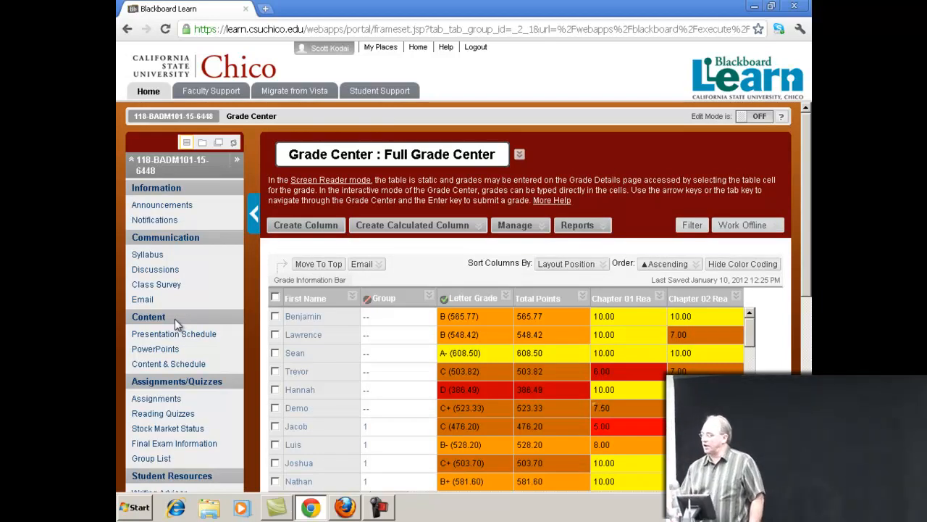
click(542, 226)
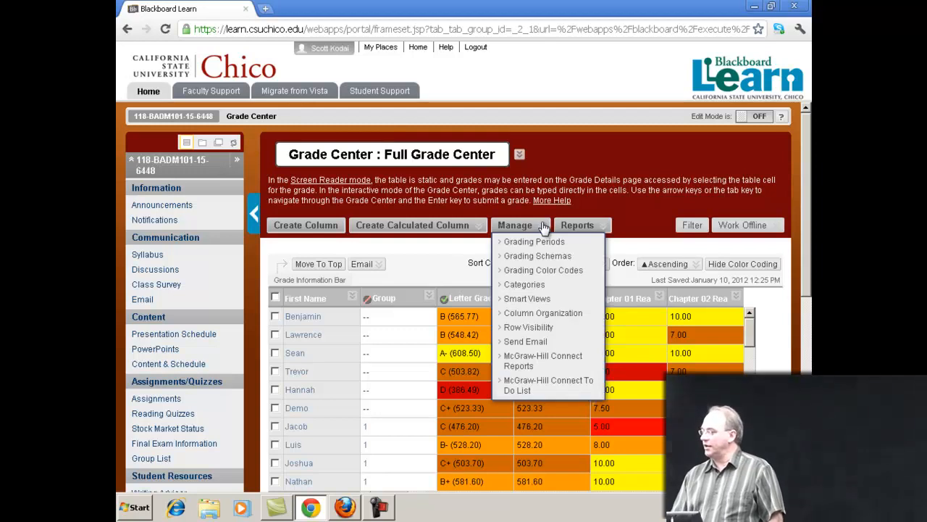
click(542, 269)
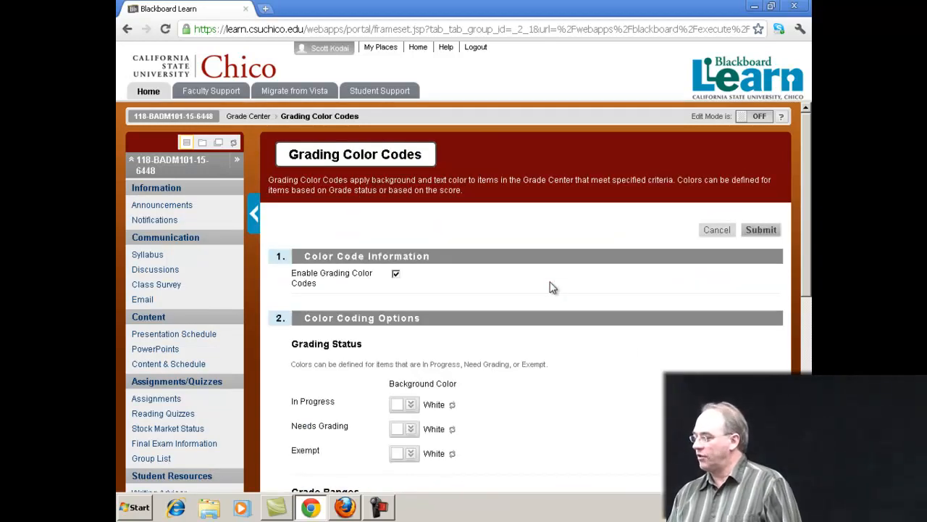
- Review the grading status and grade range color criteria, and submit the Grading Color Codes page
scroll(627, 348, down, 2)
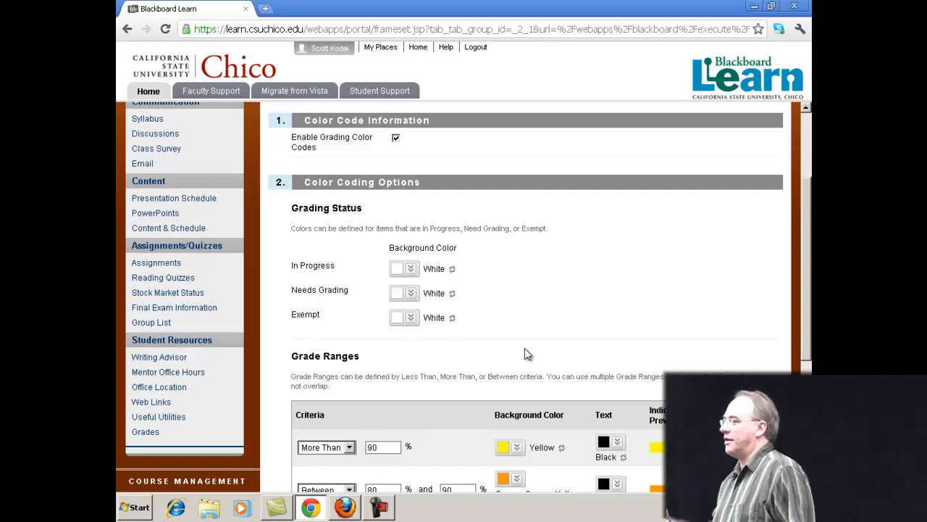
scroll(525, 354, down, 3)
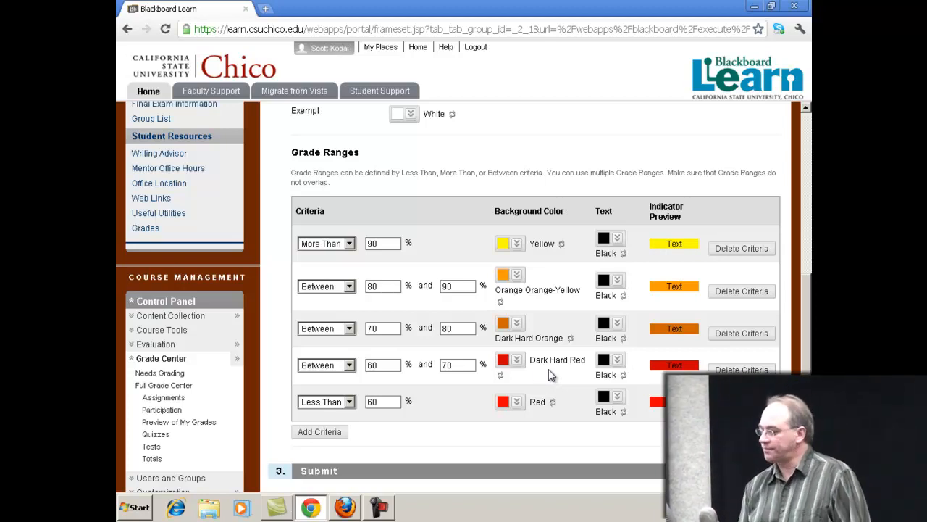
scroll(534, 368, down, 1)
click(754, 455)
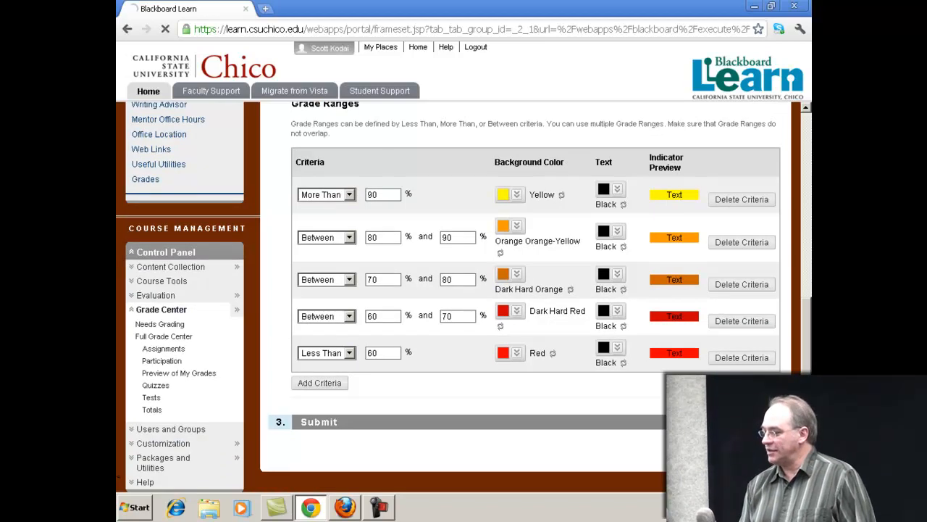
- Examine the color-coded scores across the quiz and assignment columns of the full Grade Center
scroll(601, 424, down, 1)
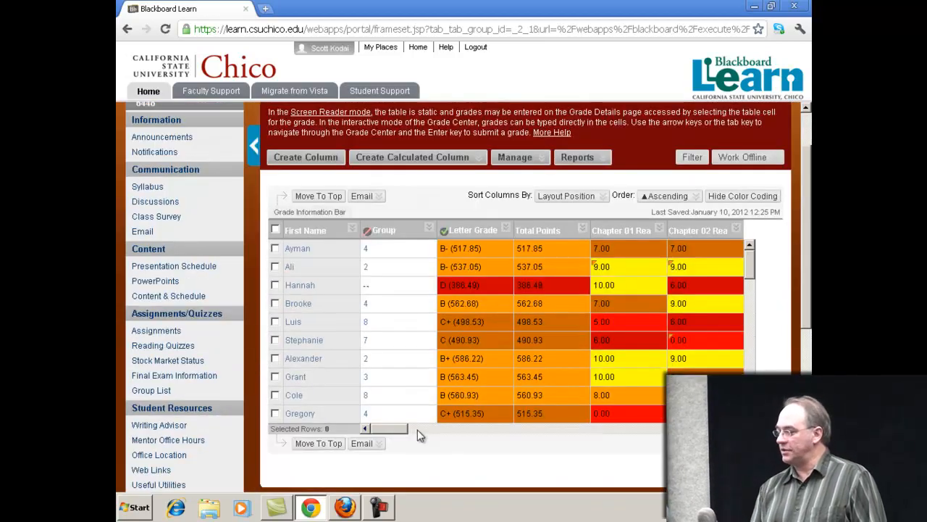
drag(390, 431, 531, 445)
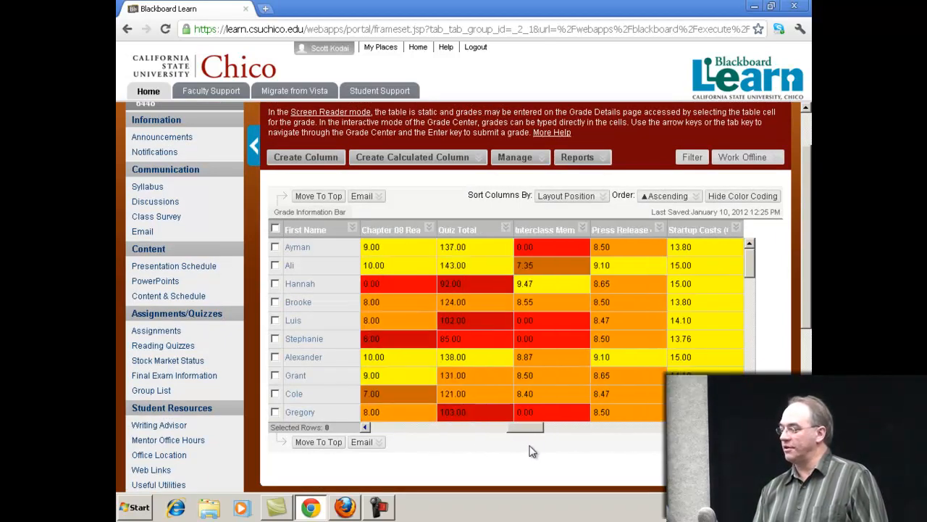
mouse_move(753, 268)
mouse_down()
mouse_move(749, 352)
mouse_move(740, 270)
mouse_up()
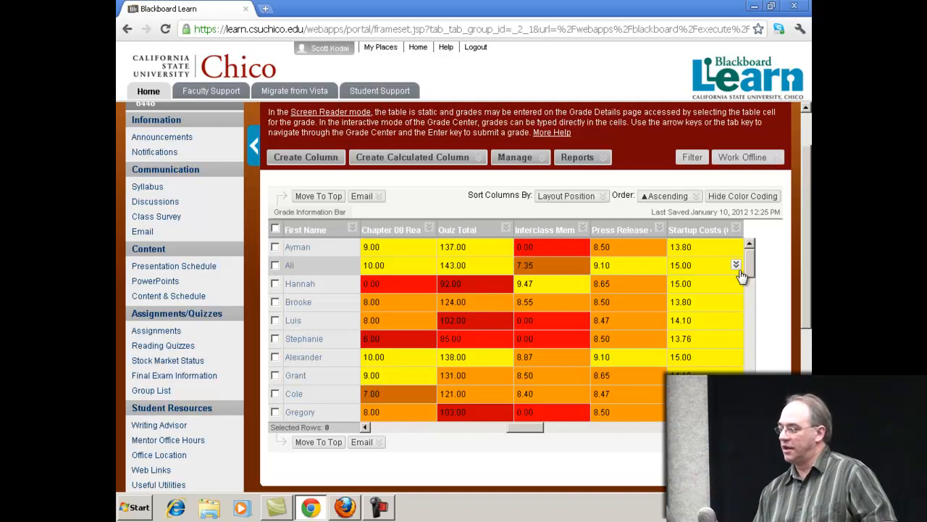
- Hide all rows except the second listed student's and look through that student's exam, participation and class survey scores
click(352, 267)
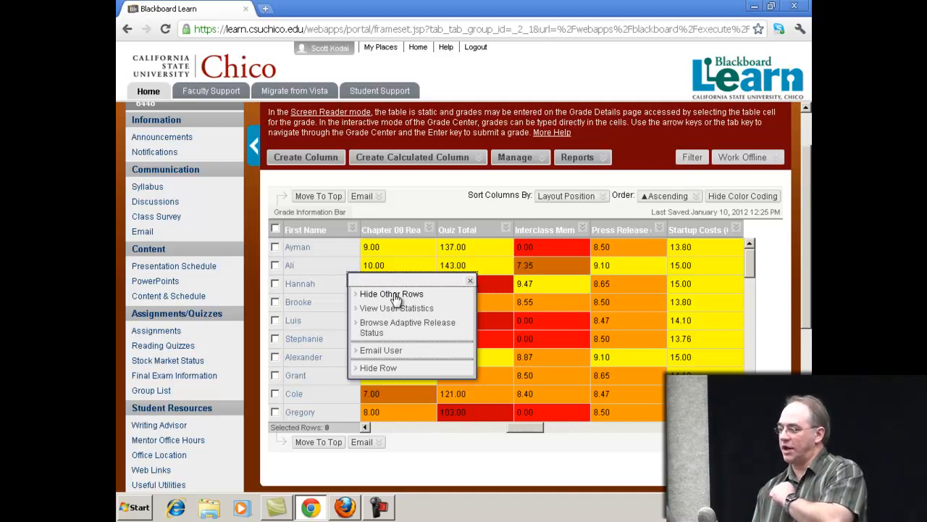
click(393, 294)
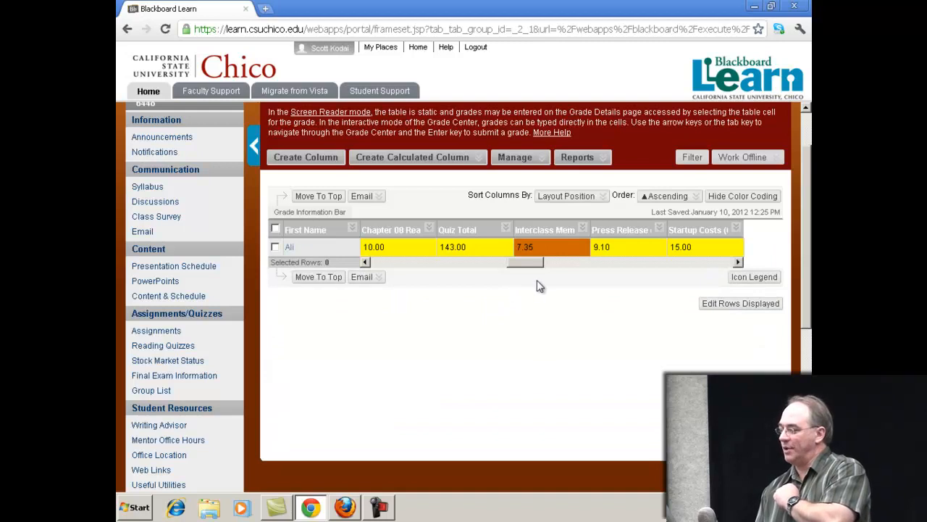
drag(534, 263, 658, 273)
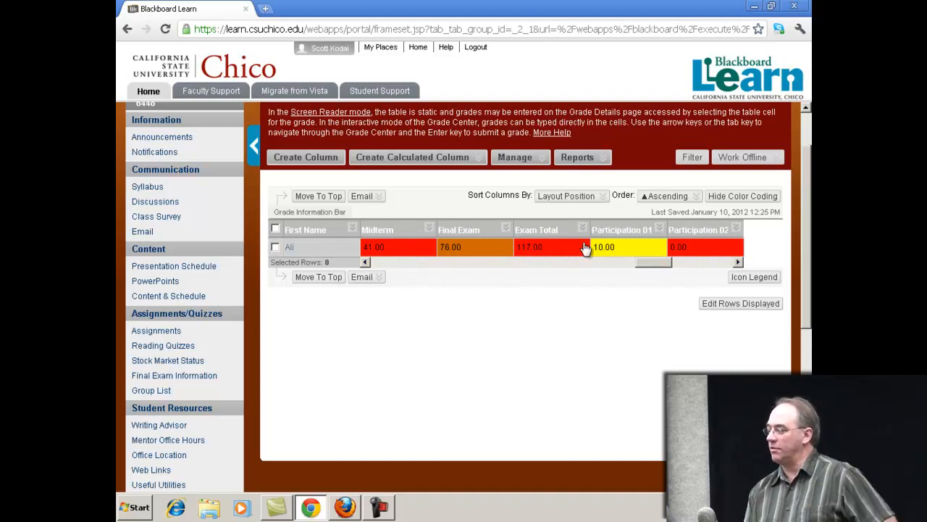
drag(655, 264, 724, 268)
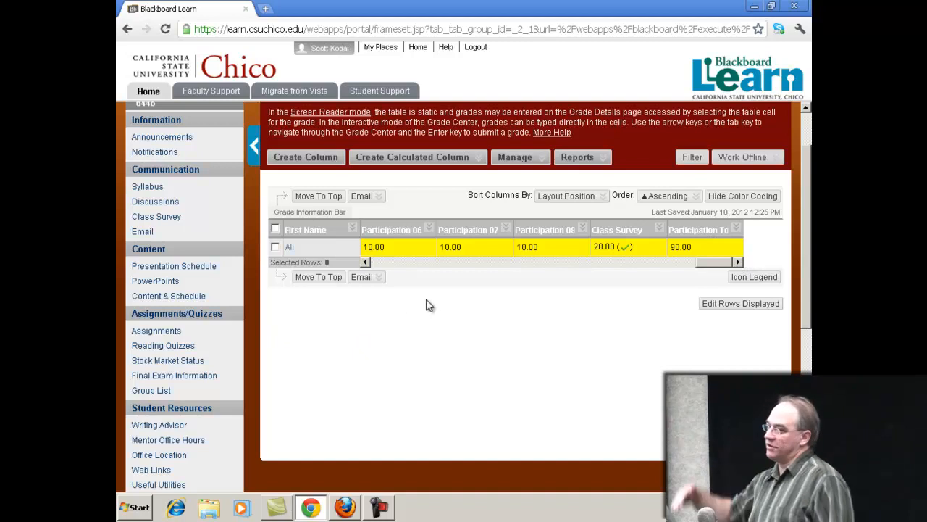
- View the isolated student's scores in the Tests view and in the Participation view of the Grade Center
scroll(356, 412, down, 8)
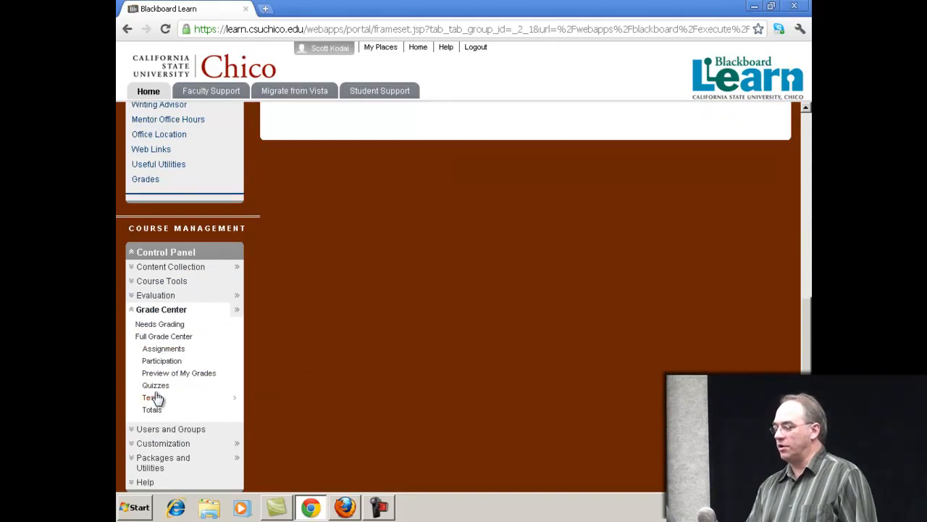
click(152, 399)
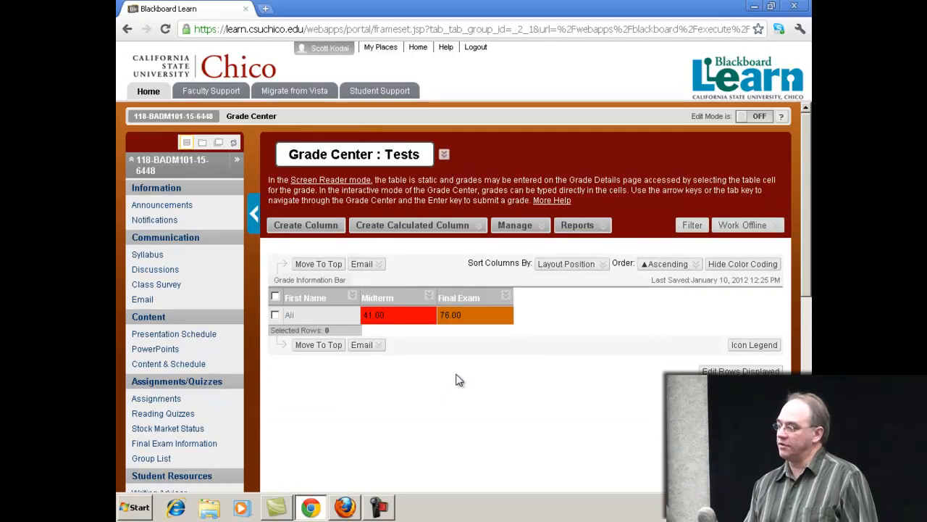
scroll(362, 390, down, 5)
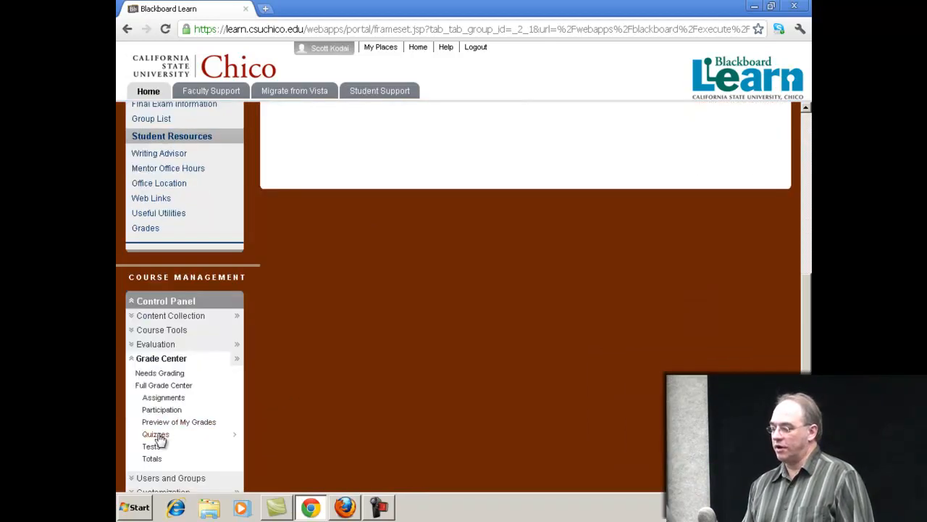
click(161, 410)
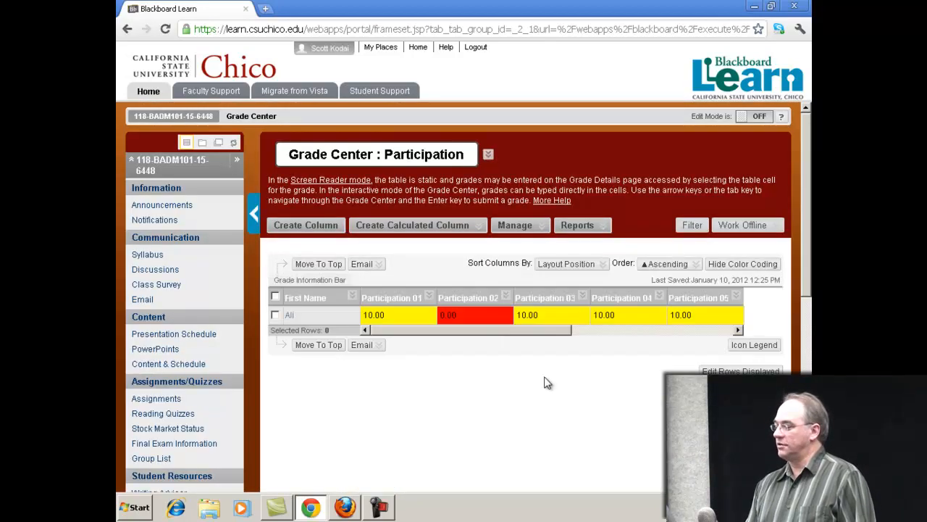
drag(505, 330, 480, 334)
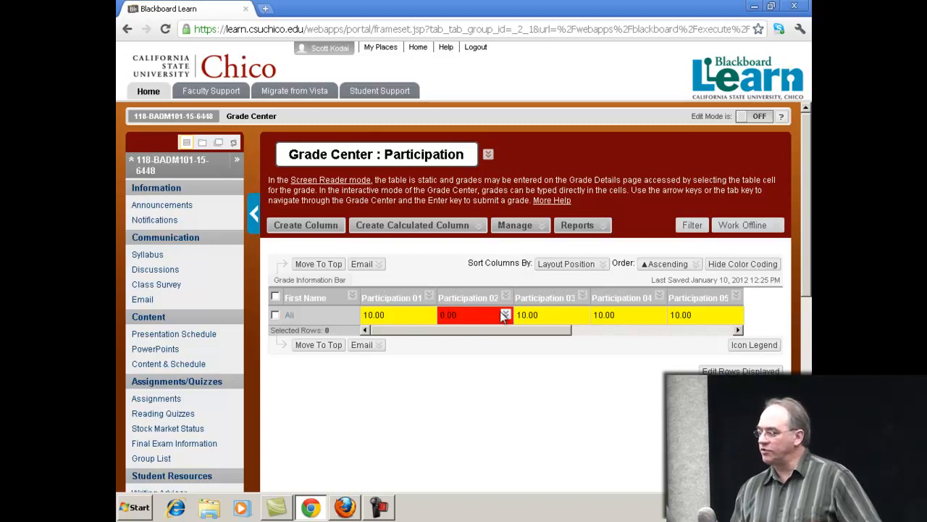
mouse_move(458, 303)
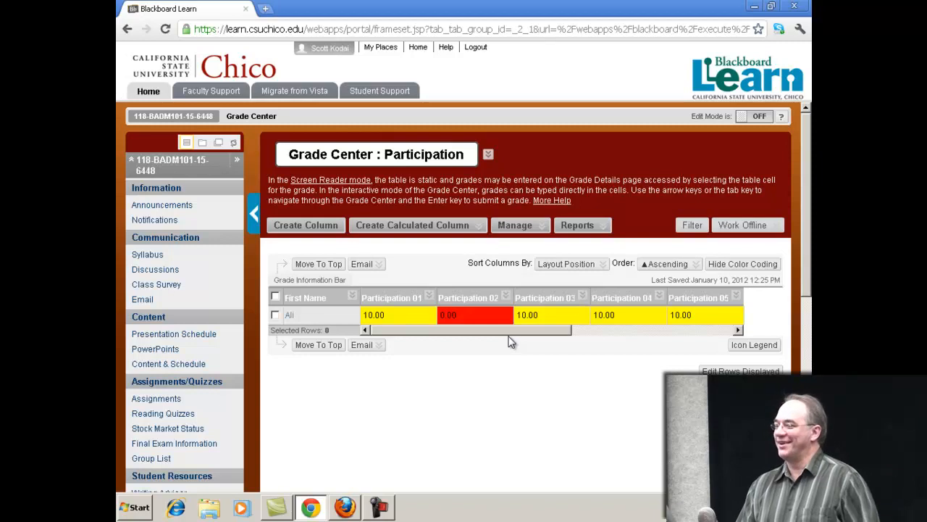
- Return to the full Grade Center and show the rows of all students again
scroll(522, 377, down, 1)
scroll(434, 373, up, 1)
scroll(404, 381, down, 5)
click(168, 387)
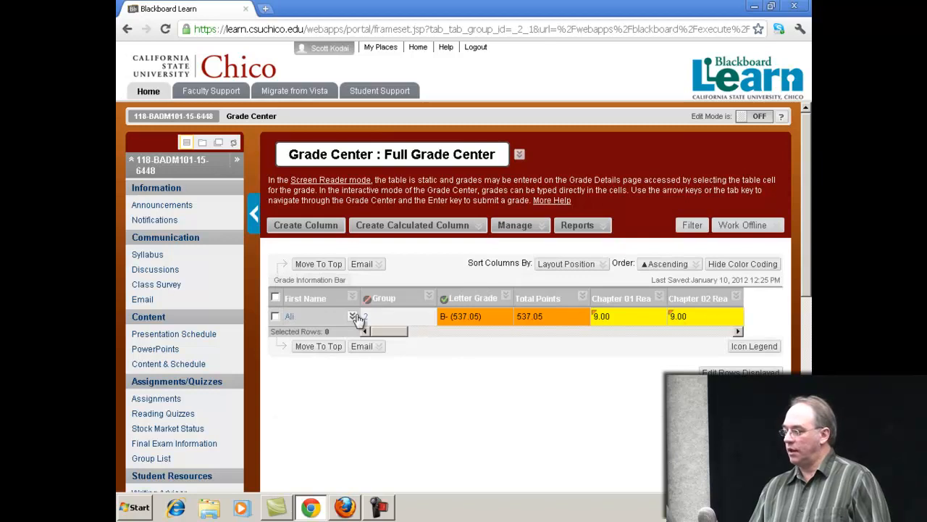
click(352, 317)
click(397, 346)
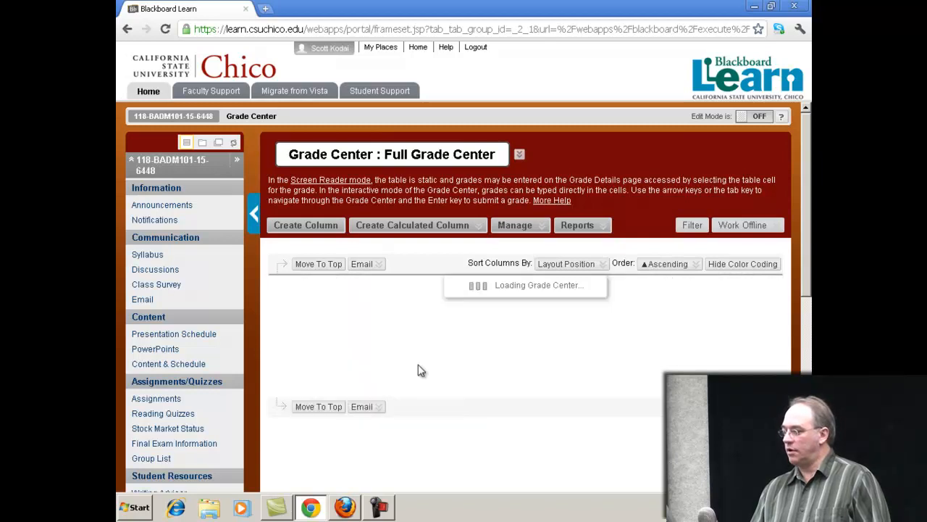
- Open the Smart Views management page of the Grade Center
click(540, 226)
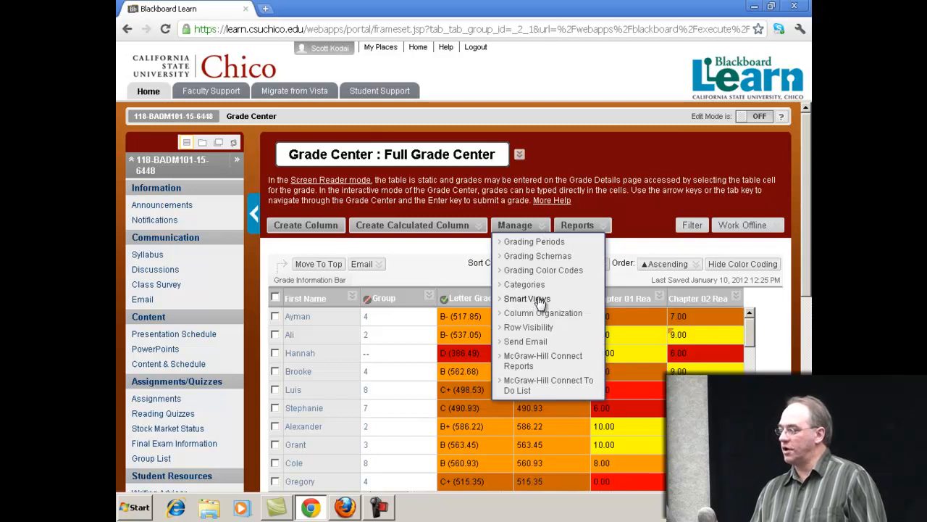
click(517, 231)
click(525, 228)
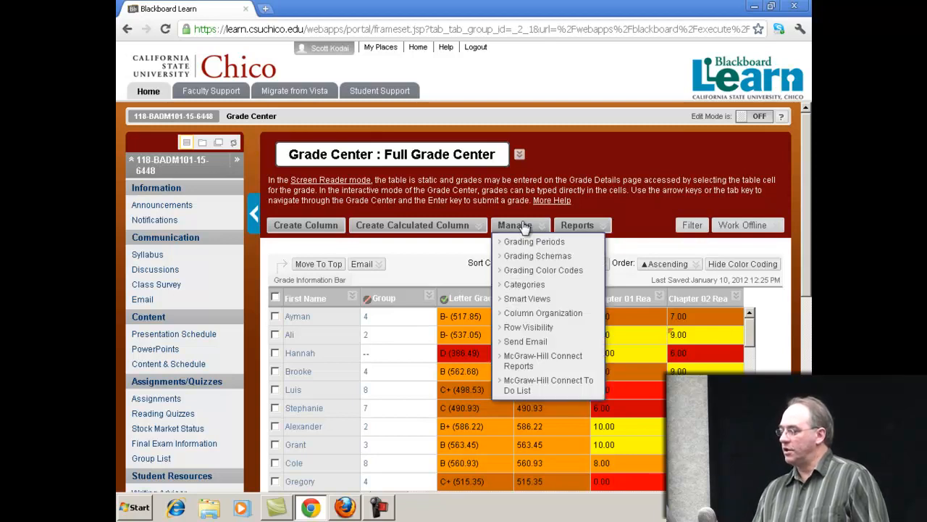
click(533, 302)
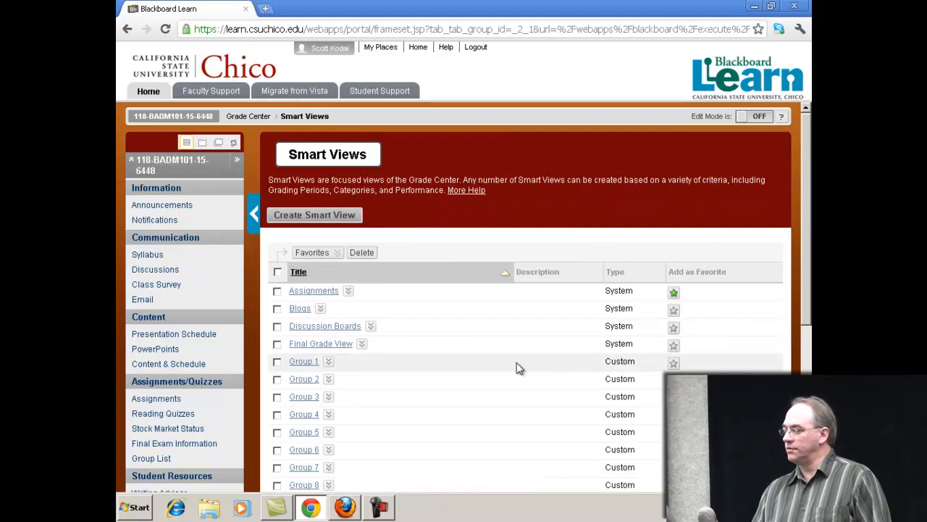
- Examine the list of system and custom Smart Views, comparing those marked as favorites with the Grade Center links in the Control Panel
scroll(536, 362, down, 3)
scroll(540, 358, down, 2)
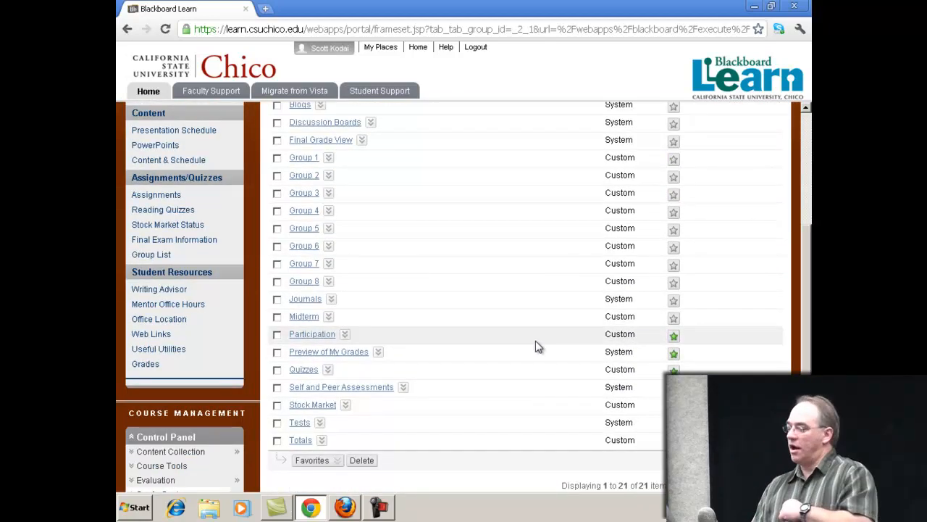
scroll(537, 341, down, 2)
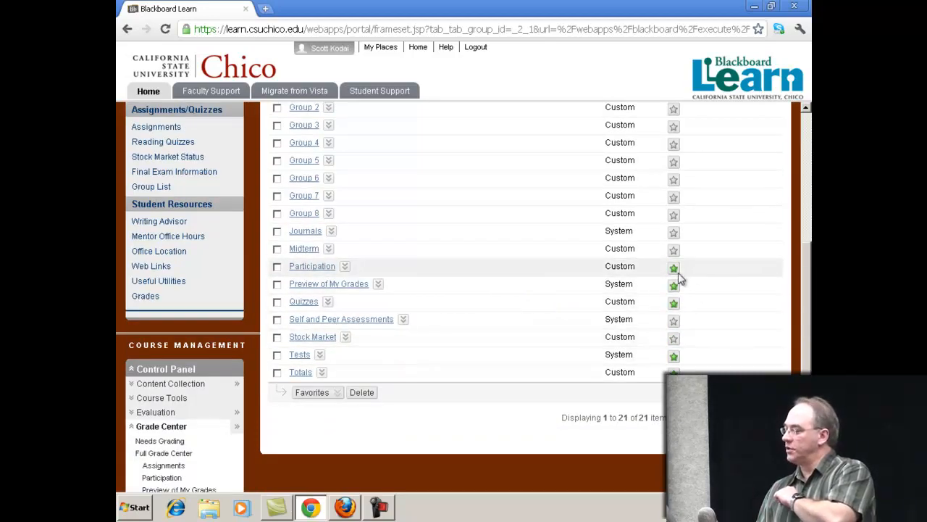
scroll(674, 281, down, 3)
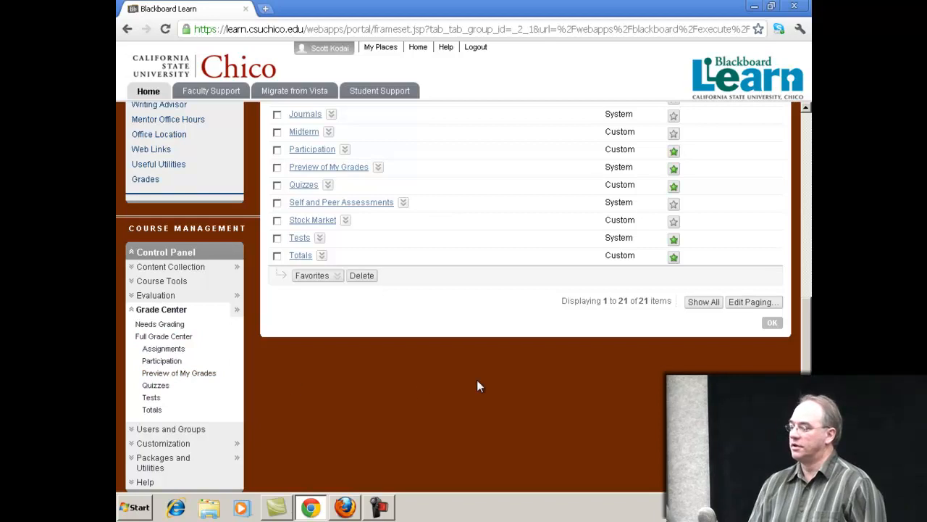
scroll(493, 369, up, 7)
scroll(493, 341, down, 5)
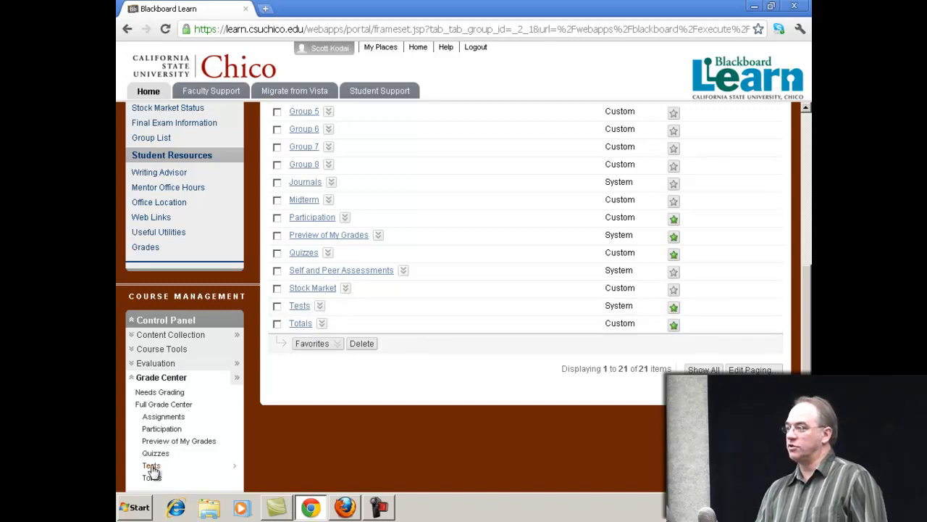
scroll(485, 385, up, 4)
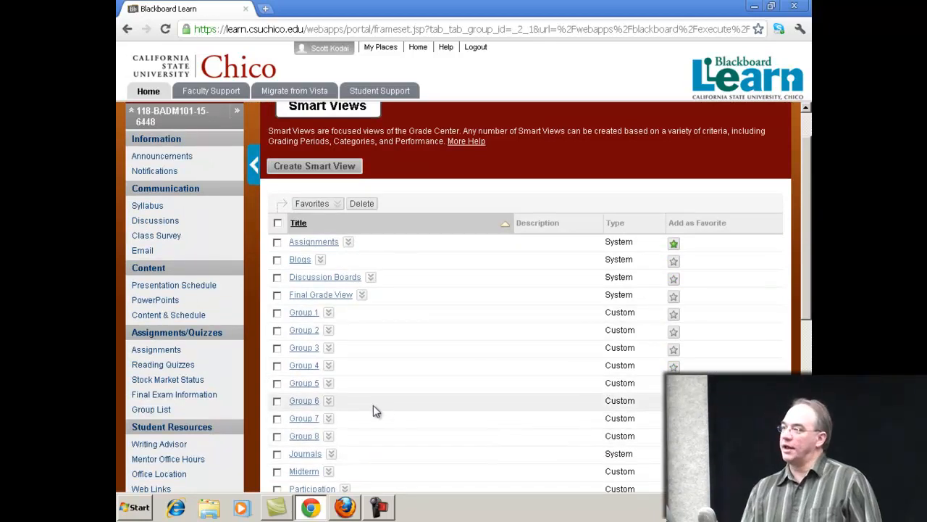
scroll(408, 403, down, 1)
scroll(443, 315, up, 1)
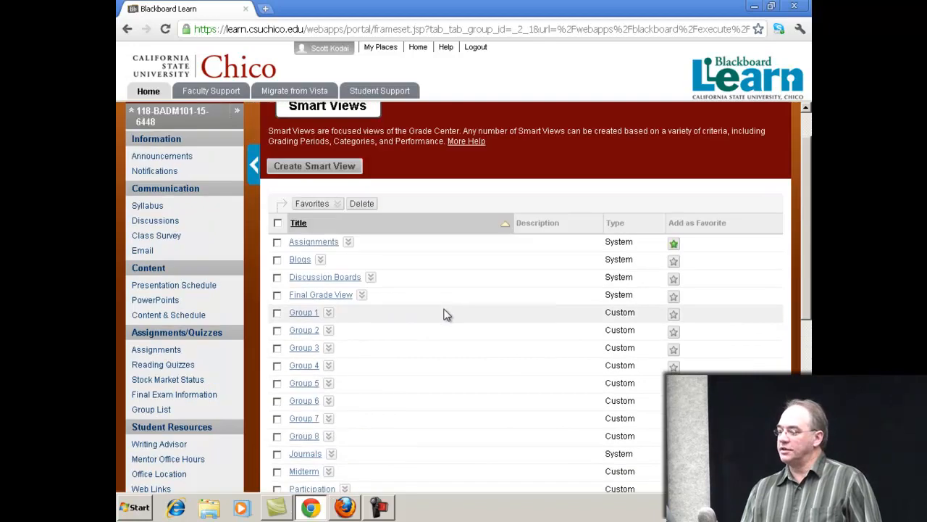
scroll(448, 326, down, 1)
scroll(437, 316, up, 1)
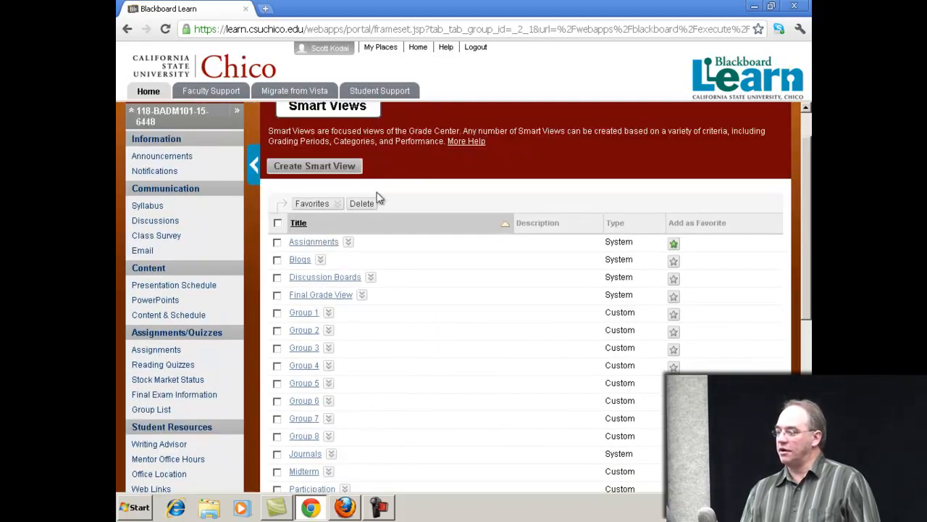
- Start a new custom Smart View and name it Group 1
click(323, 171)
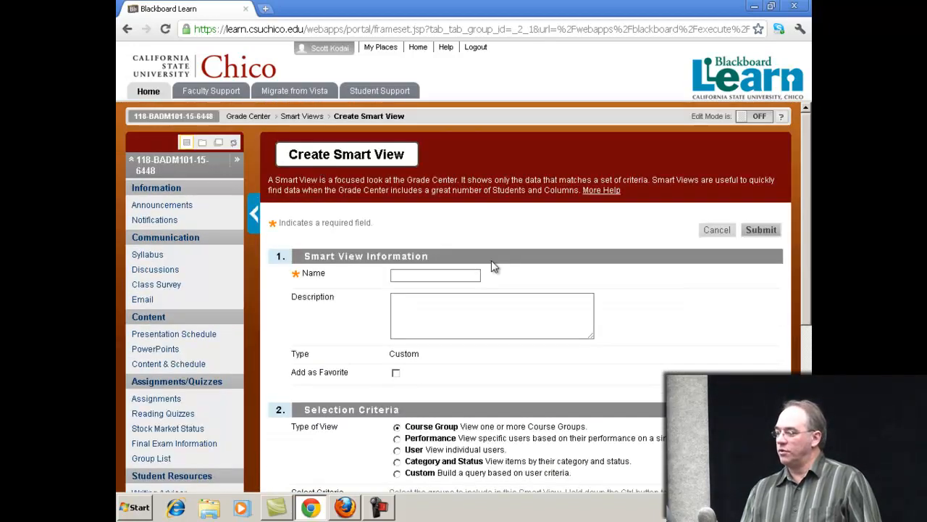
click(464, 274)
text(G)
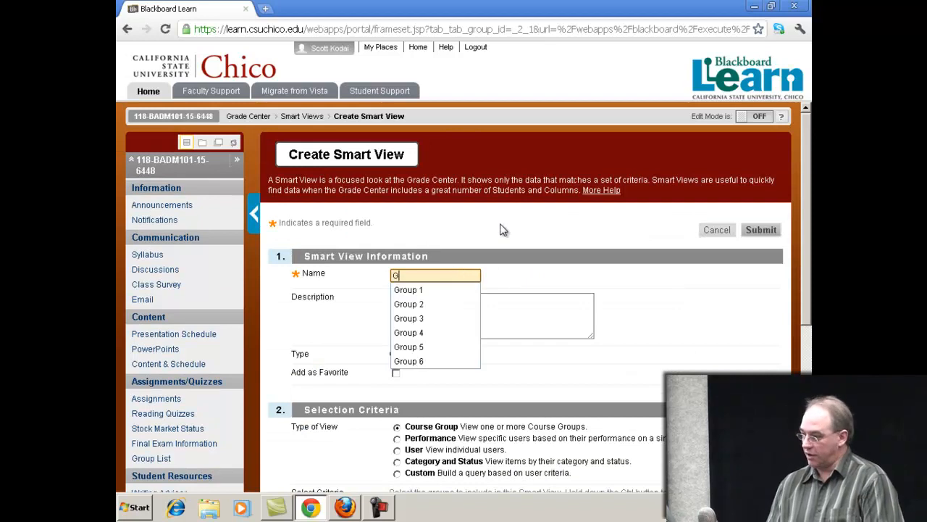
key(Down)
key(Tab)
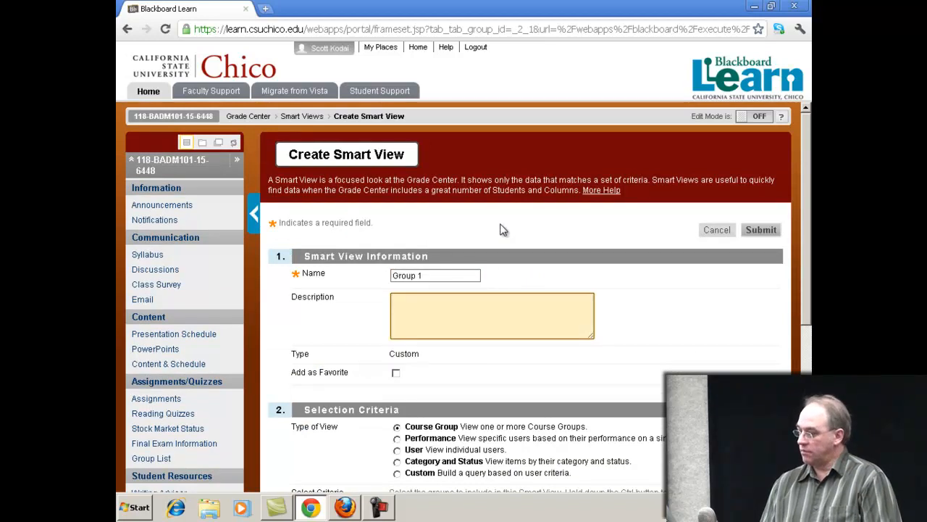
- Rename the new Smart View Group 9, select Group 9 as its course group criterion, and submit it
key(shift+Tab)
text(Group 9)
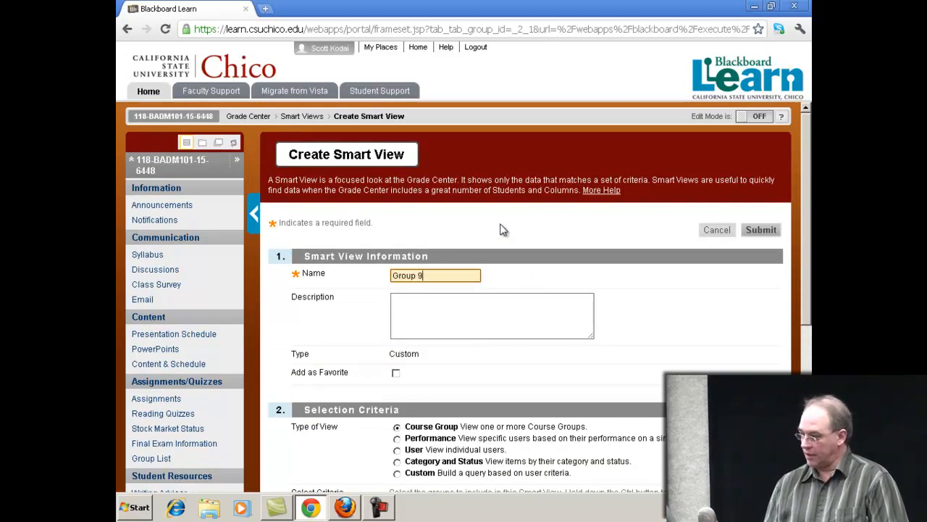
scroll(629, 312, down, 2)
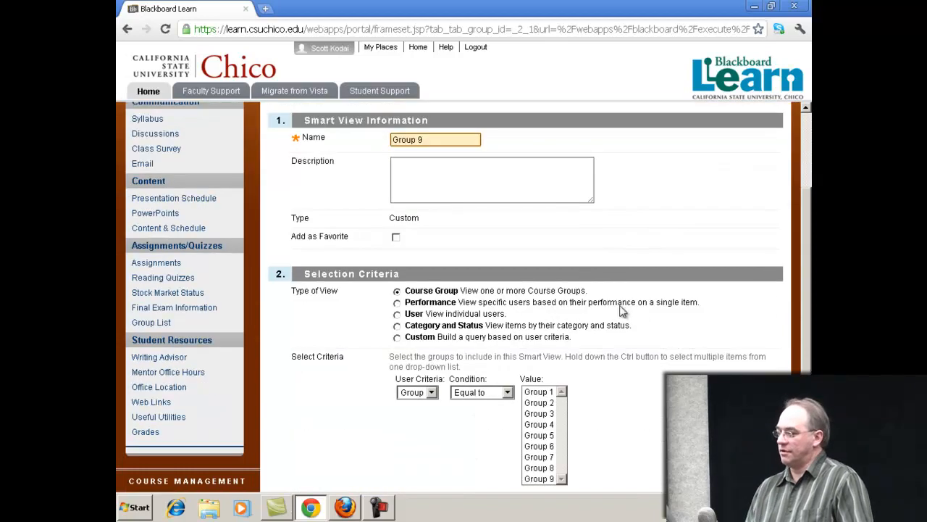
scroll(529, 261, down, 1)
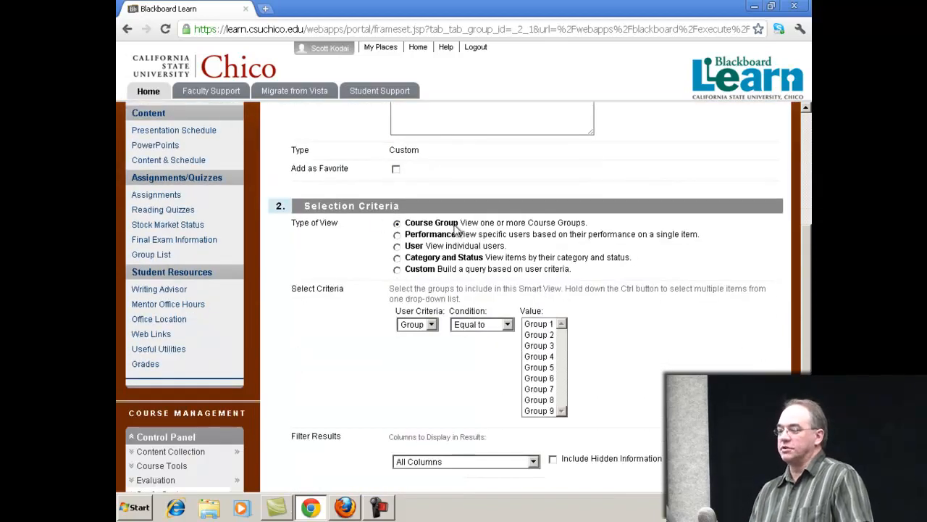
scroll(497, 370, down, 1)
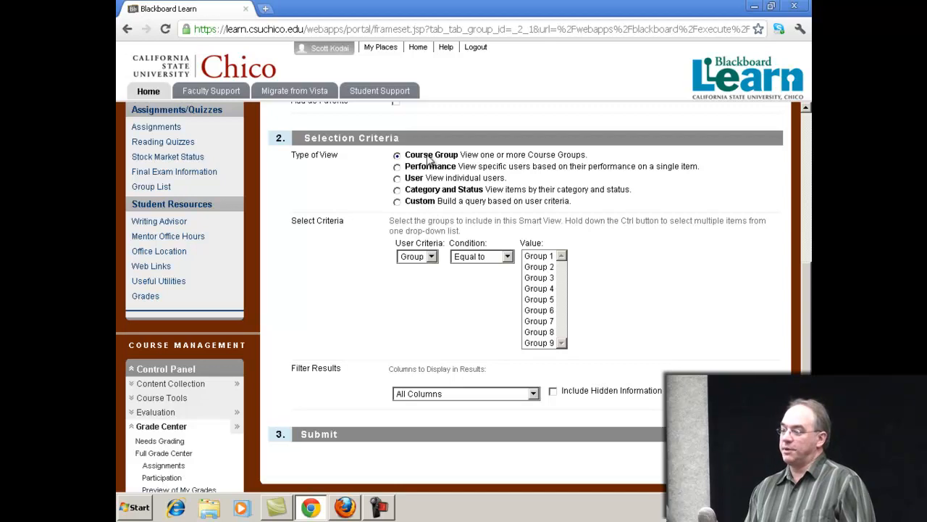
click(547, 343)
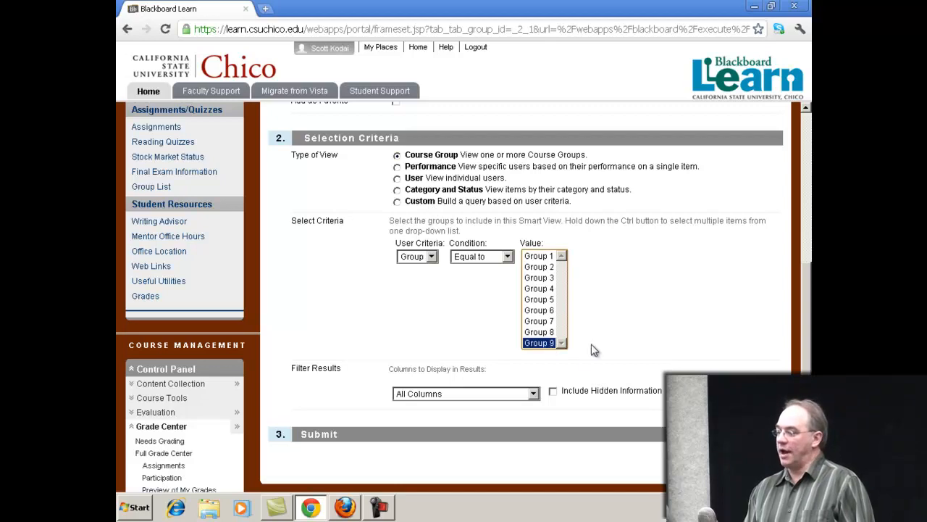
scroll(651, 342, down, 1)
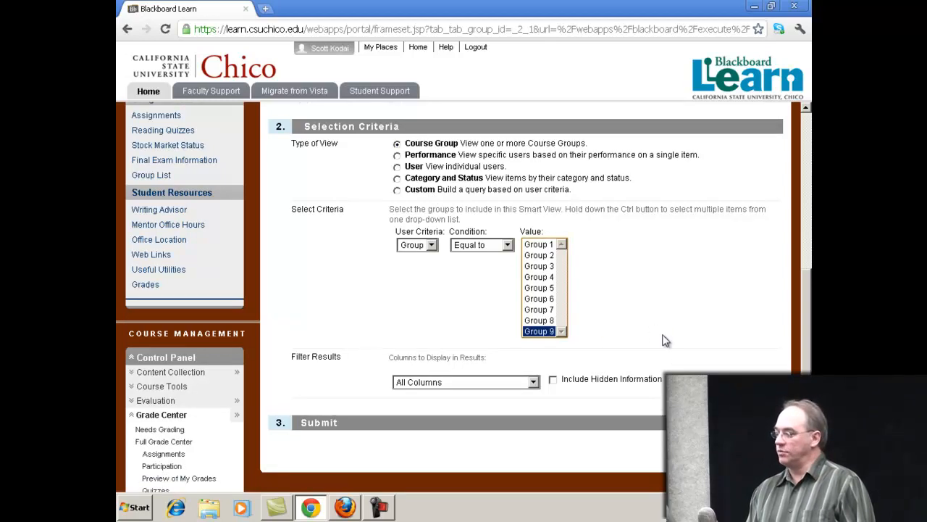
click(755, 446)
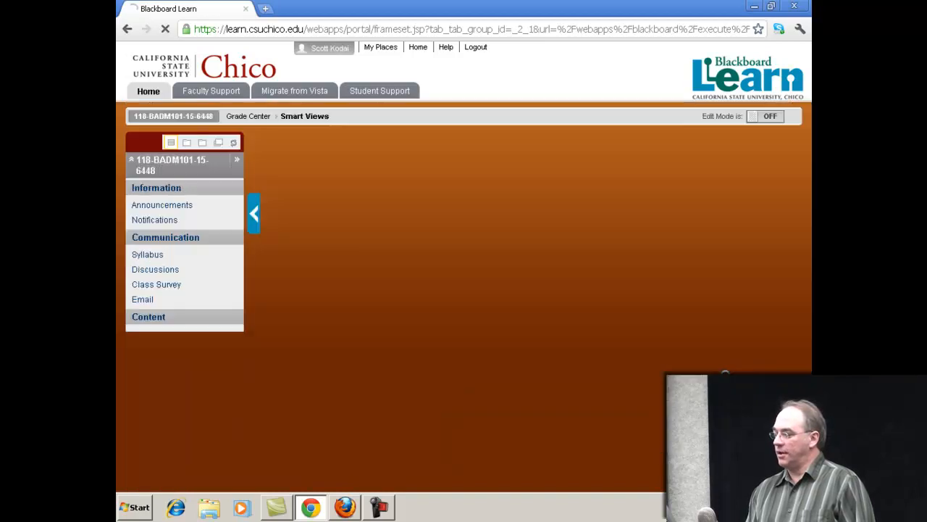
- Open the Group 9 Smart View from the Smart Views list
scroll(435, 424, down, 1)
scroll(435, 428, down, 2)
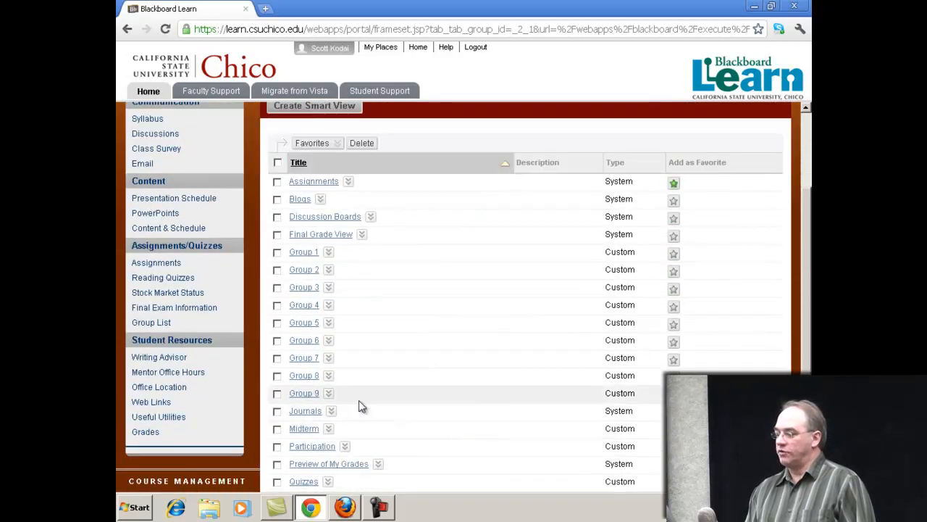
click(306, 397)
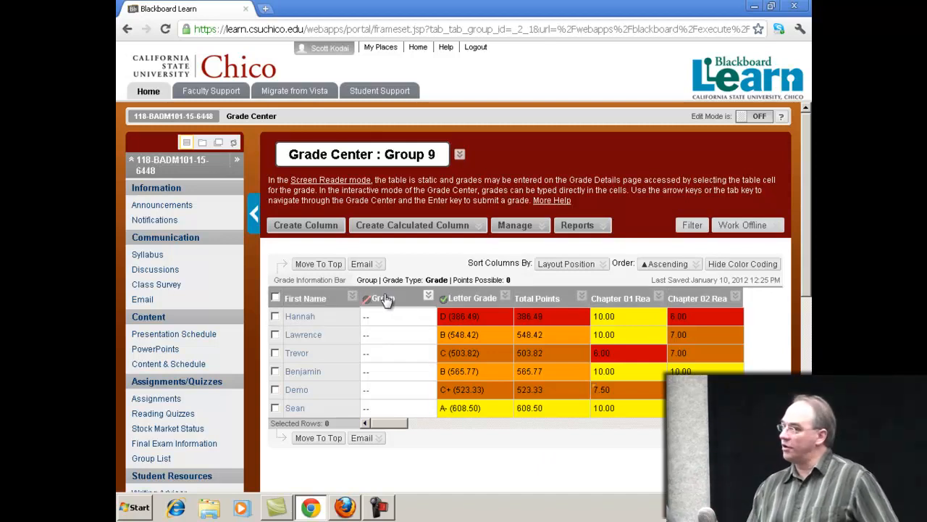
- Examine the Group column's display format and its calculation and student visibility options, and return to the Group 9 view
click(428, 295)
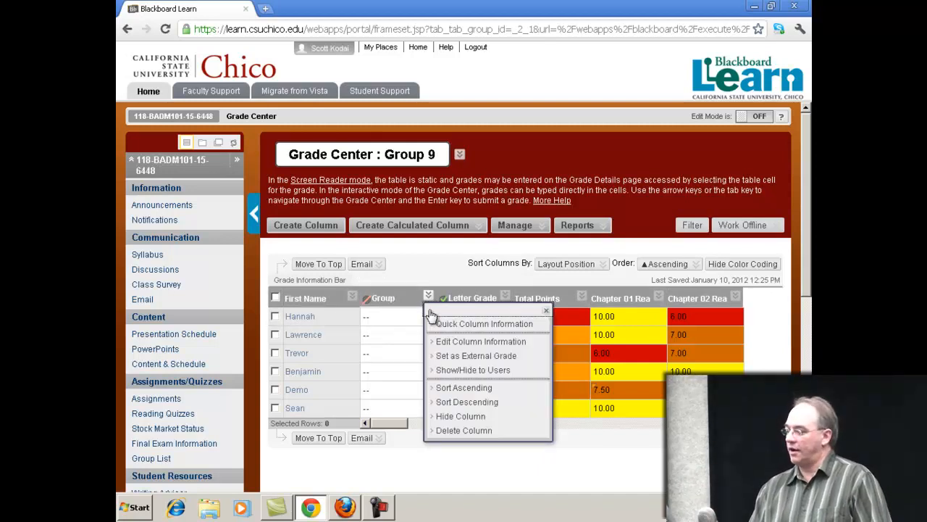
click(495, 342)
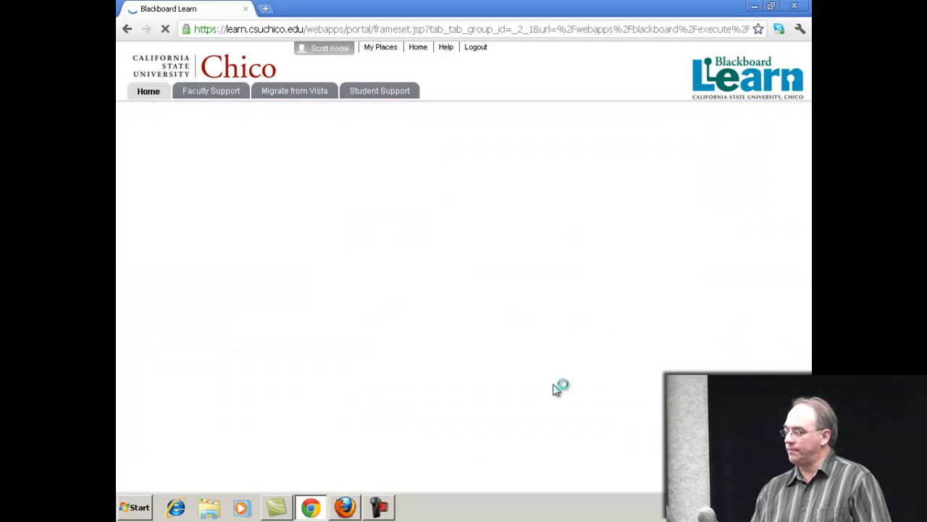
scroll(610, 382, down, 1)
scroll(608, 348, down, 3)
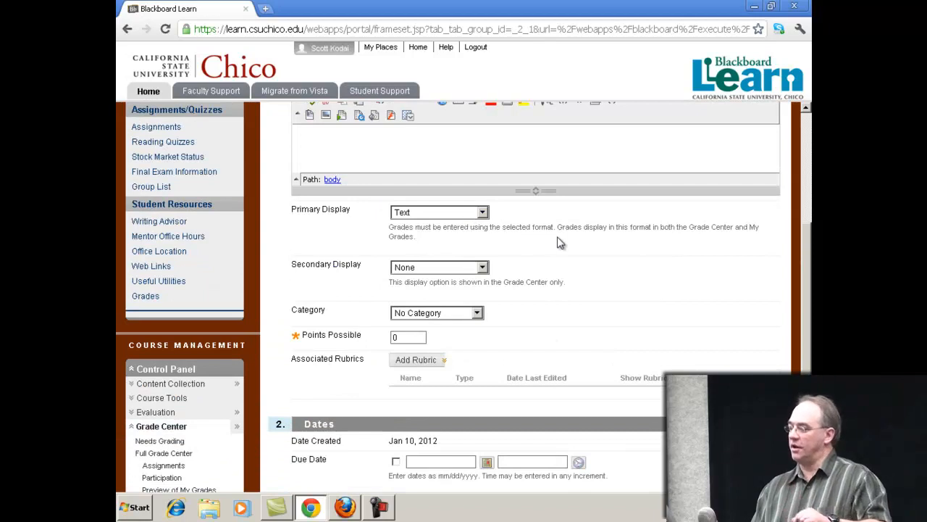
scroll(555, 240, down, 4)
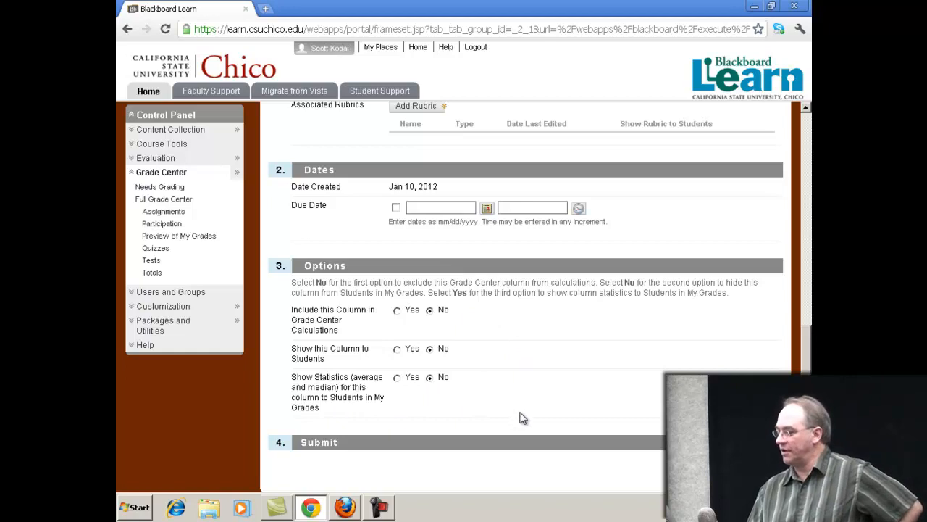
scroll(521, 417, up, 5)
scroll(559, 402, down, 5)
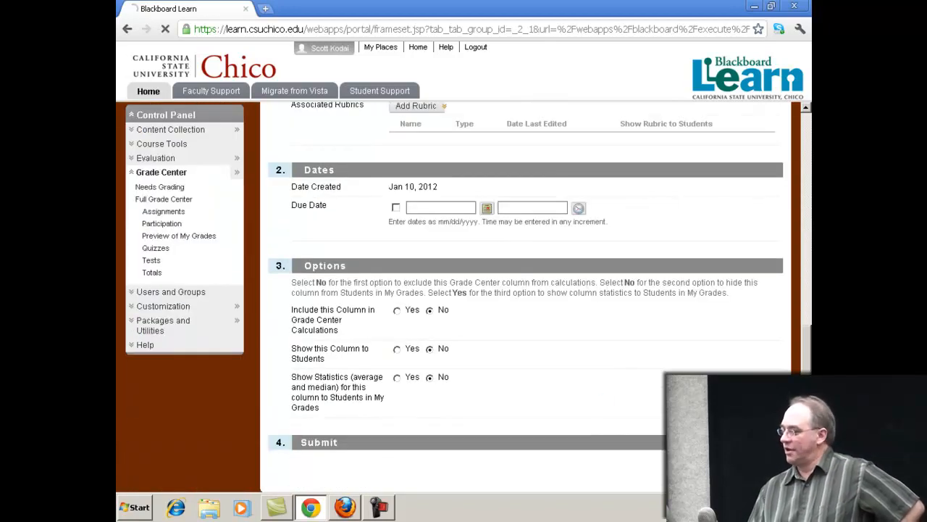
click(754, 464)
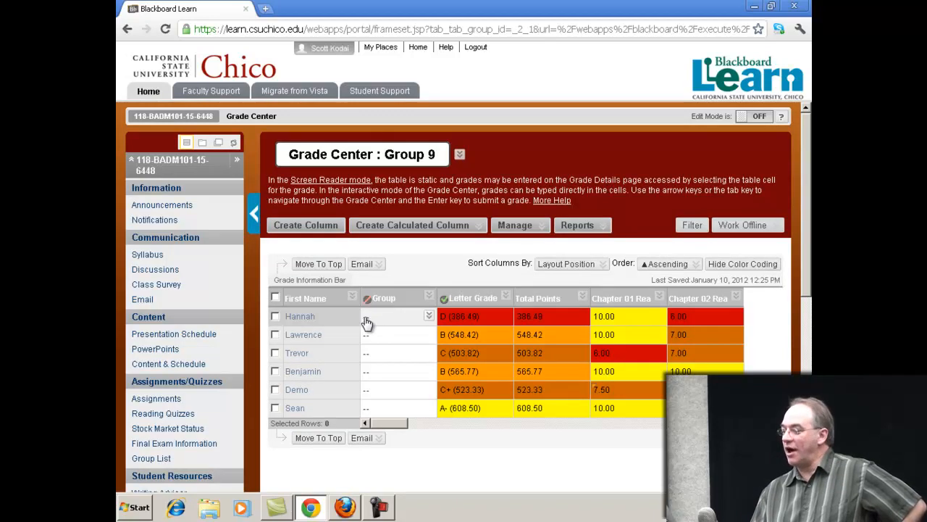
- Enter 9 in the Group column for each of the six students in the Group 9 view
click(369, 321)
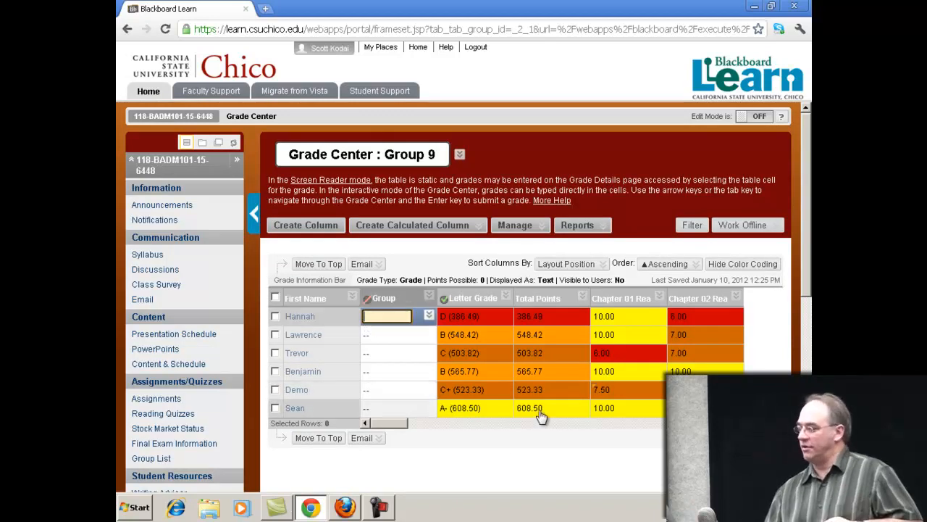
click(493, 457)
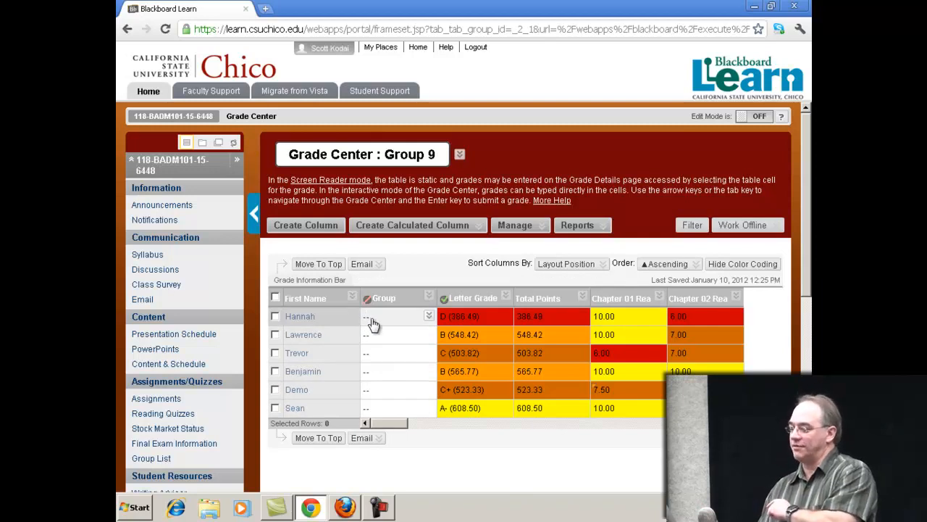
click(368, 322)
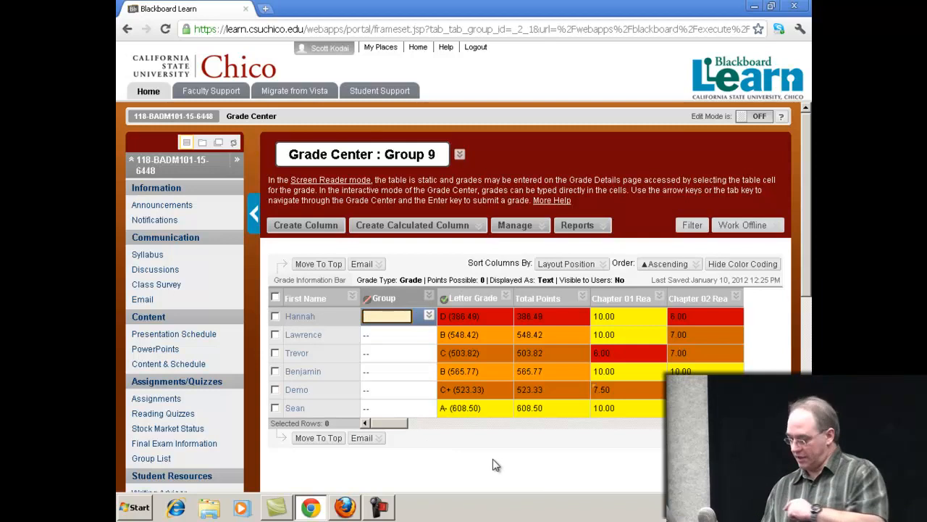
text(9)
key(Return)
text(9)
key(Return)
text(9)
key(Return)
text(9)
key(Return)
text(9)
key(Return)
text(9)
key(Return)
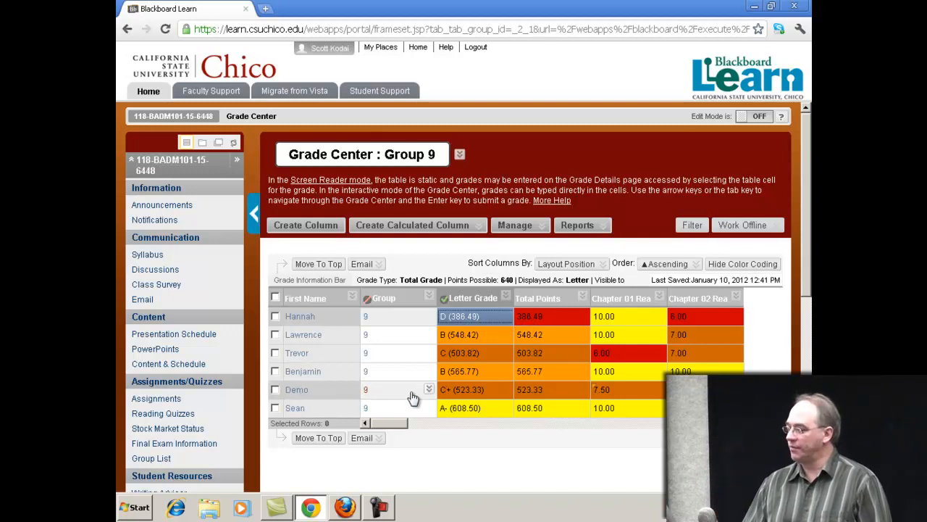
- Return to the full Grade Center and review the Group column entries across all students
scroll(331, 398, down, 4)
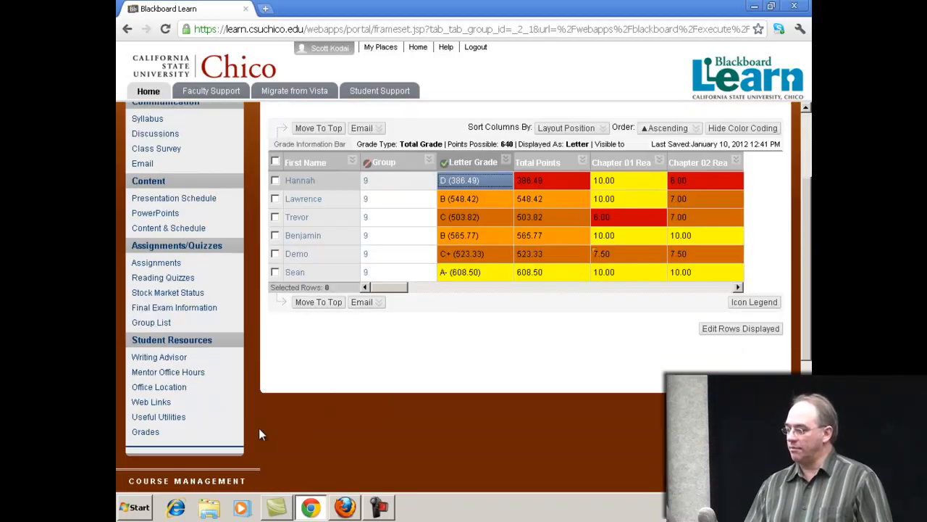
click(162, 455)
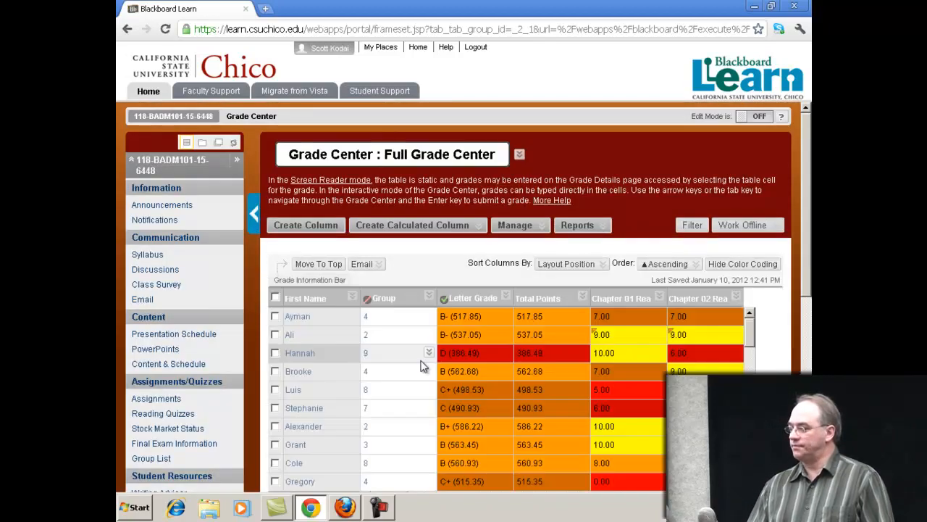
scroll(425, 348, down, 3)
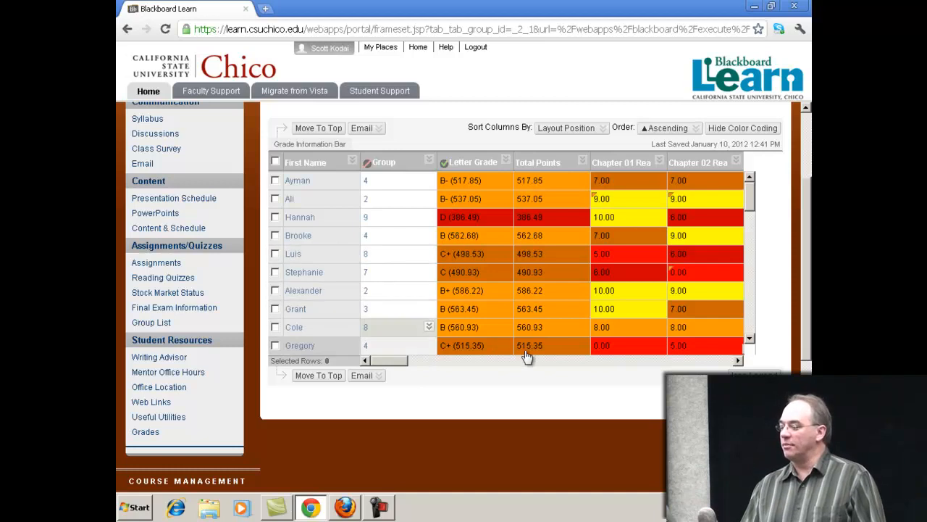
scroll(518, 348, up, 3)
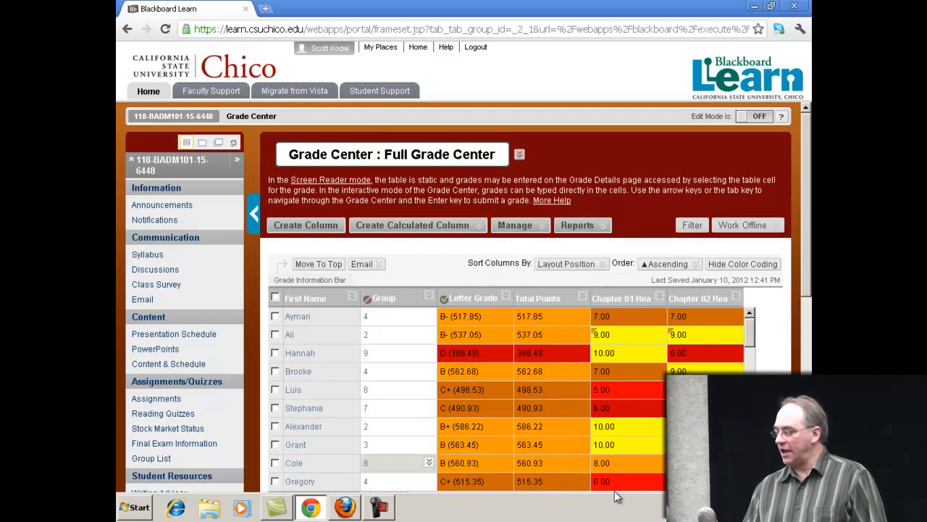
- Freeze the Group column beneath First Name in Column Organization and submit the new order
scroll(504, 425, down, 2)
mouse_move(395, 434)
mouse_down()
mouse_move(442, 433)
mouse_move(384, 428)
mouse_up()
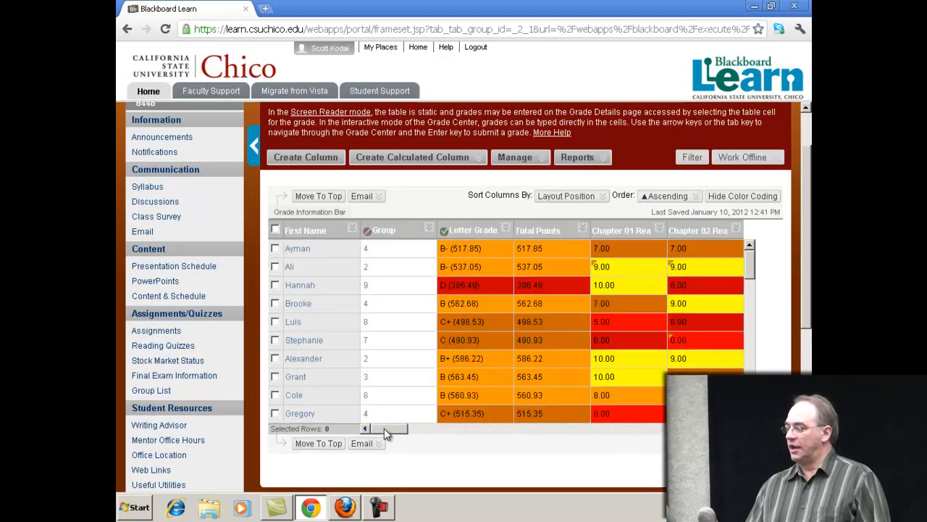
click(540, 159)
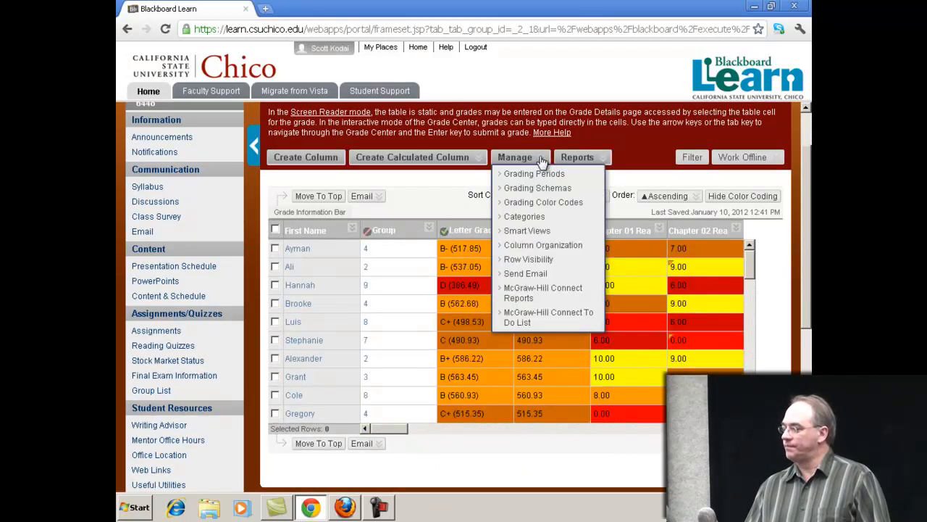
click(548, 246)
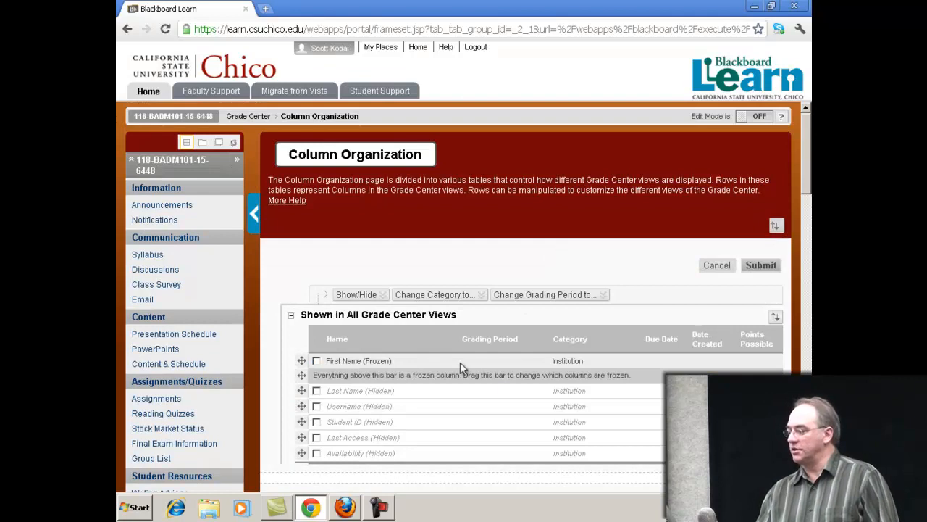
scroll(507, 381, down, 3)
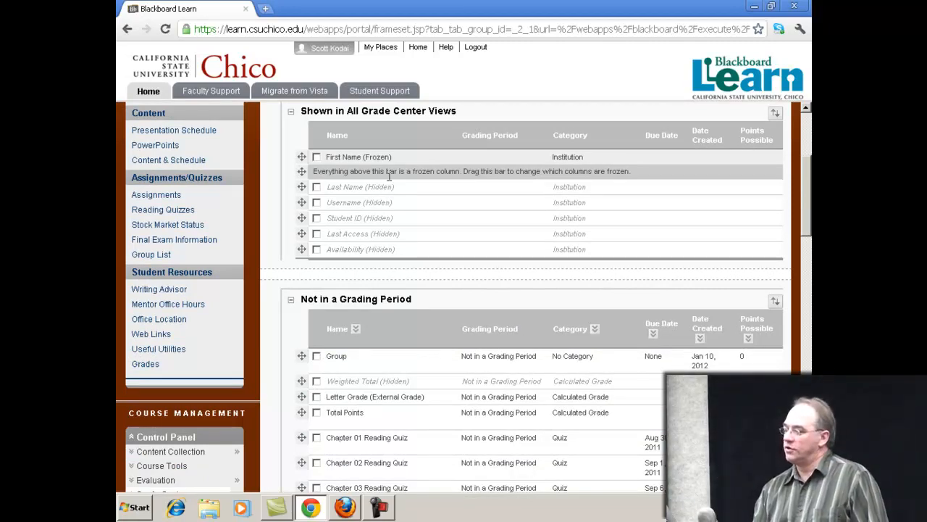
drag(301, 356, 303, 168)
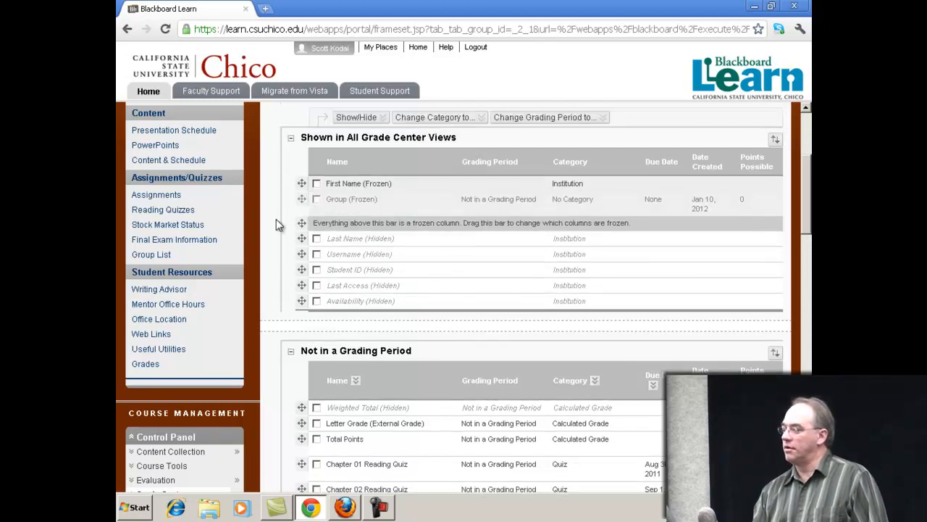
scroll(725, 232, up, 3)
click(762, 293)
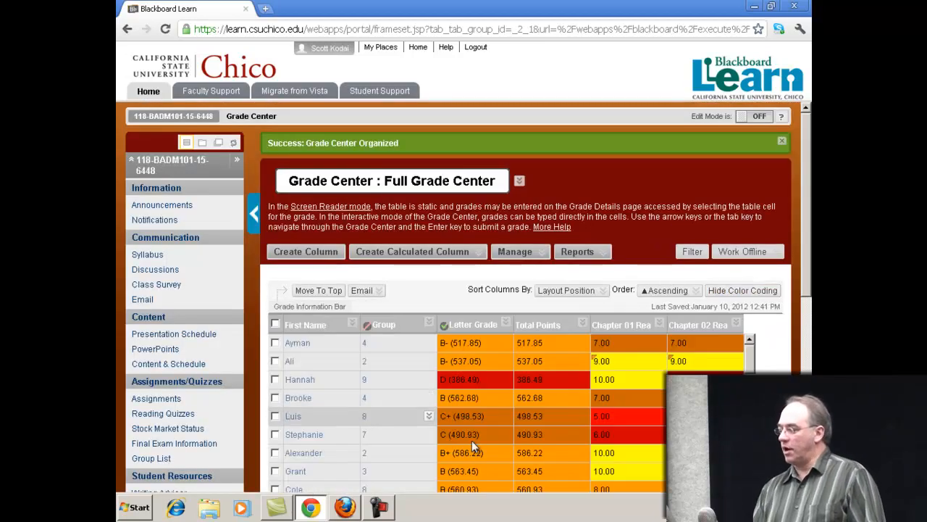
- Check the frozen First Name and Group columns while viewing the grade columns through to the Final Exam
scroll(398, 405, down, 1)
drag(457, 455, 572, 459)
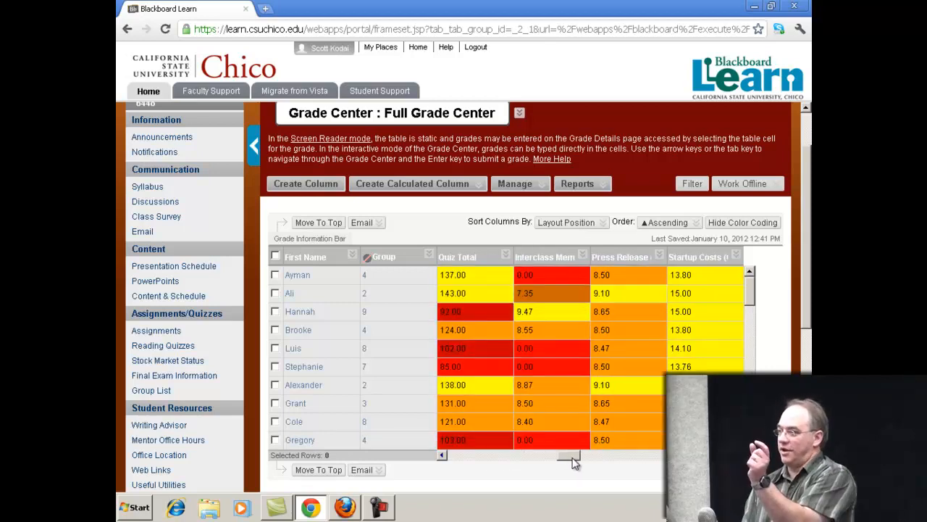
drag(575, 462, 646, 461)
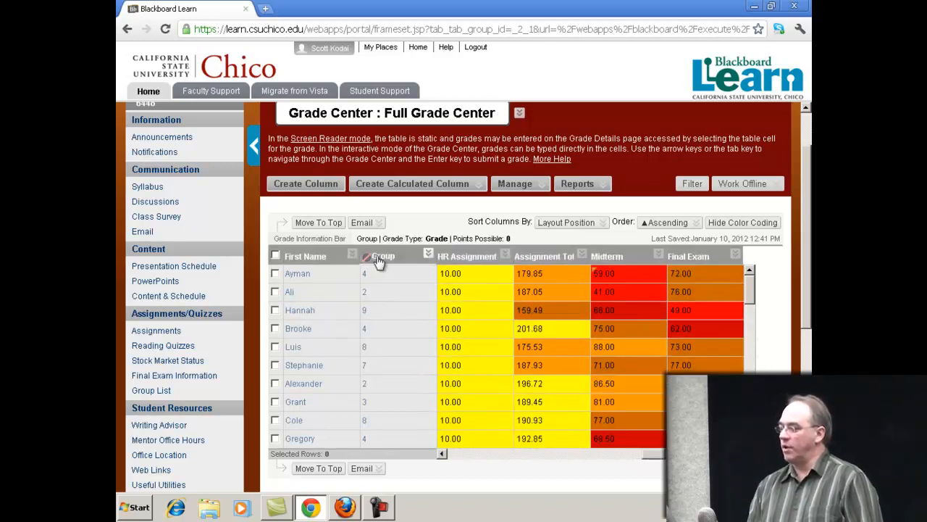
- Unfreeze the Group column in Column Organization by placing it below the freeze bar and submit the new order
click(525, 184)
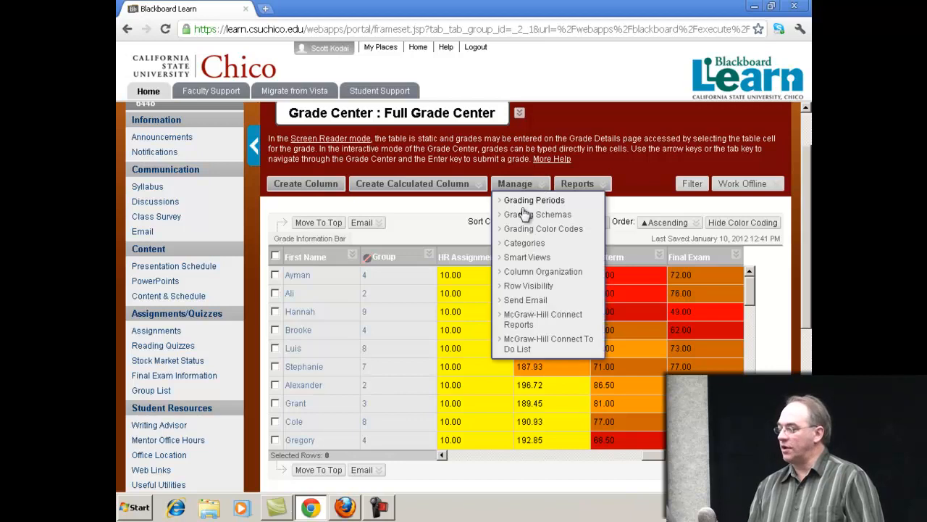
click(527, 272)
scroll(471, 344, down, 5)
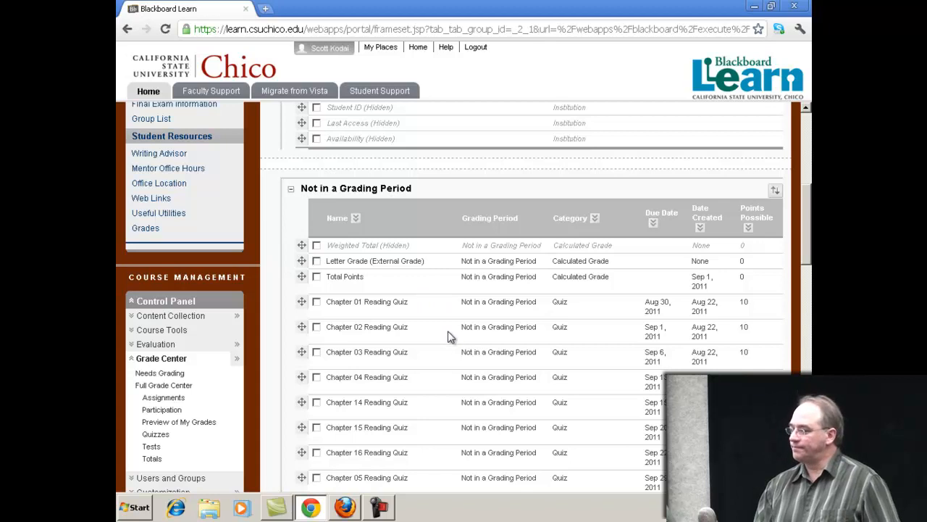
scroll(457, 352, up, 4)
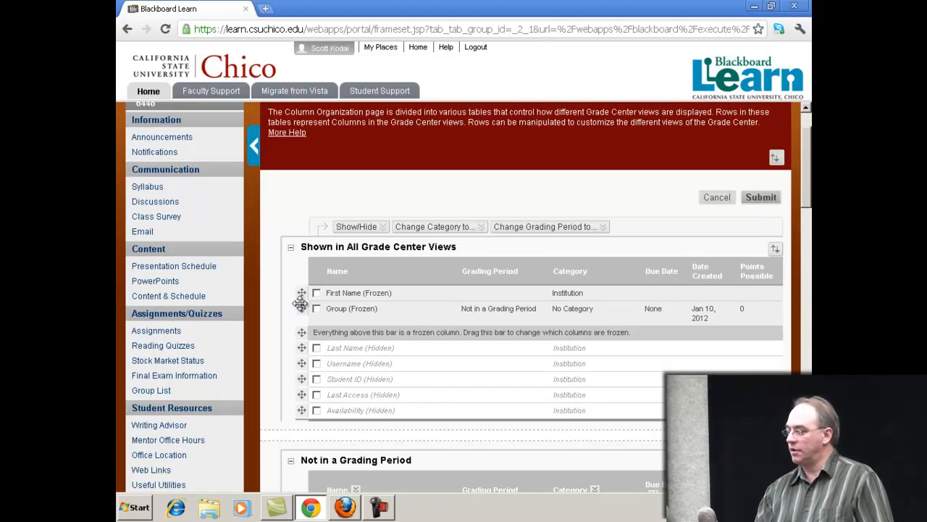
drag(301, 308, 301, 345)
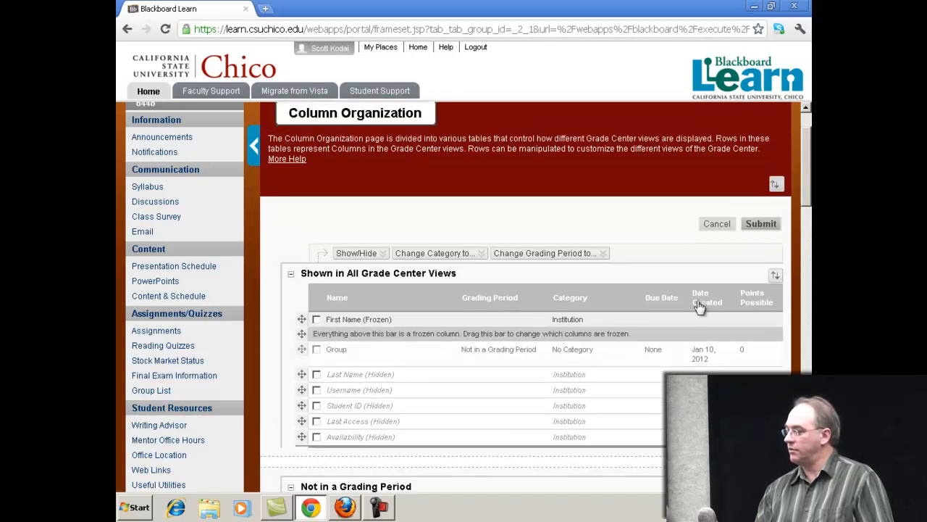
click(758, 225)
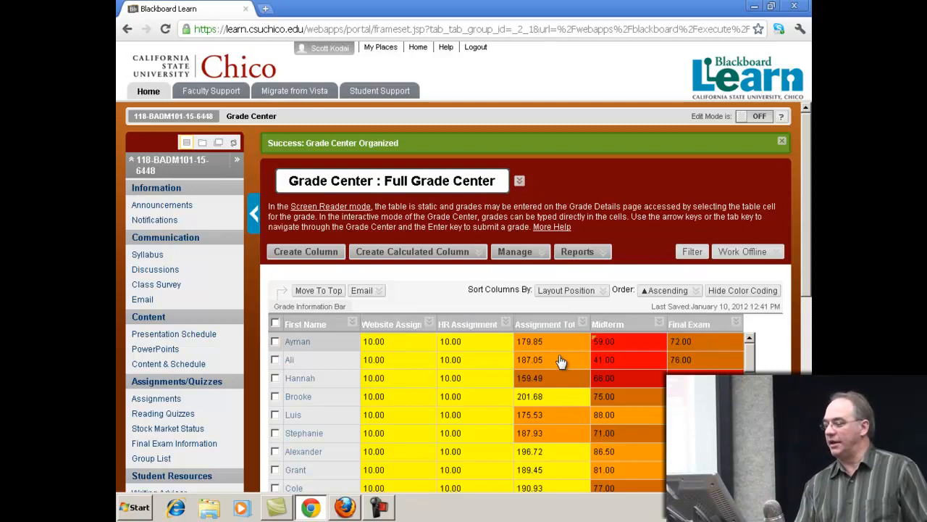
- Sort the Grade Center rows by the Class Survey column in ascending order
click(660, 360)
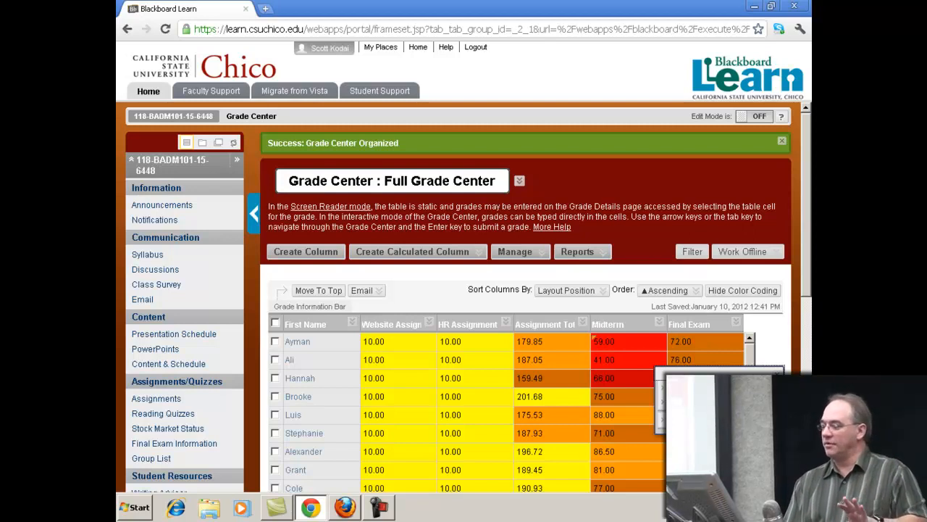
scroll(478, 475, down, 2)
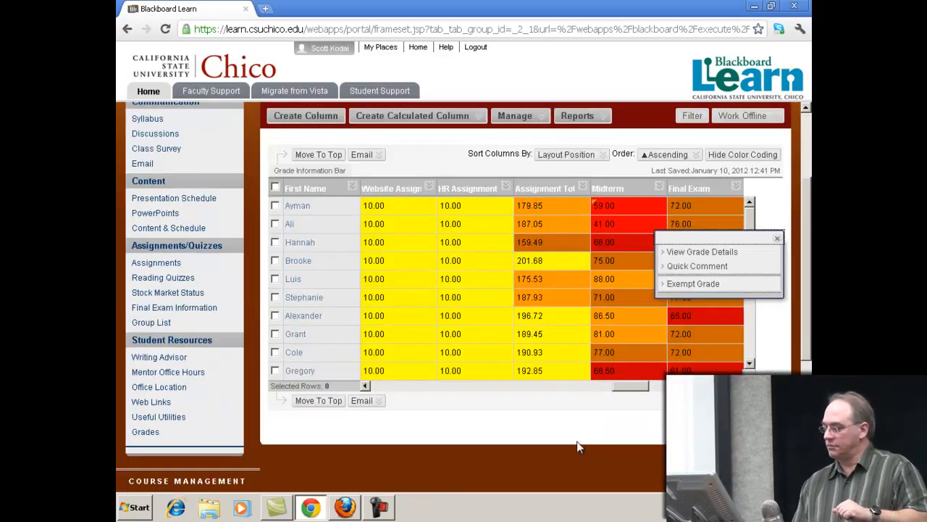
click(354, 395)
drag(621, 386, 707, 386)
scroll(688, 392, up, 2)
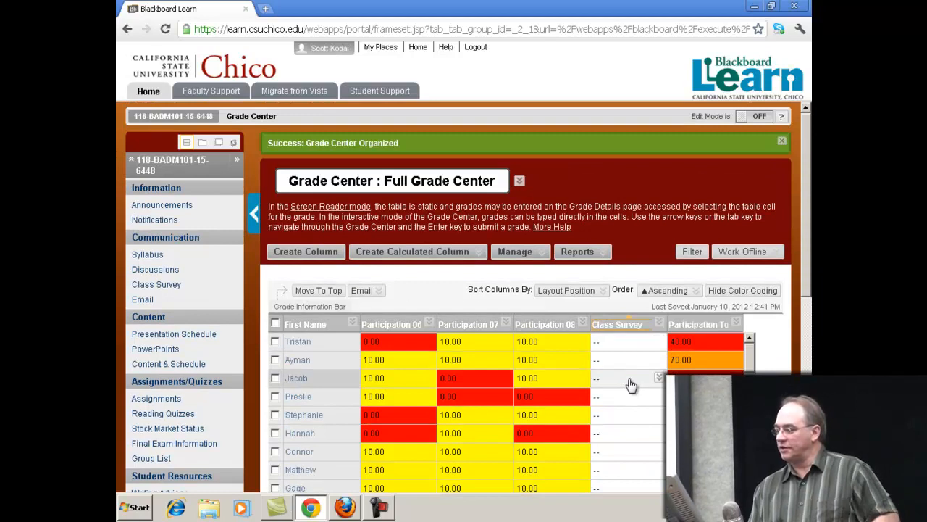
- Enter 20 as the Class Survey grade for the three students with completed surveys scored 0.00
scroll(631, 377, down, 3)
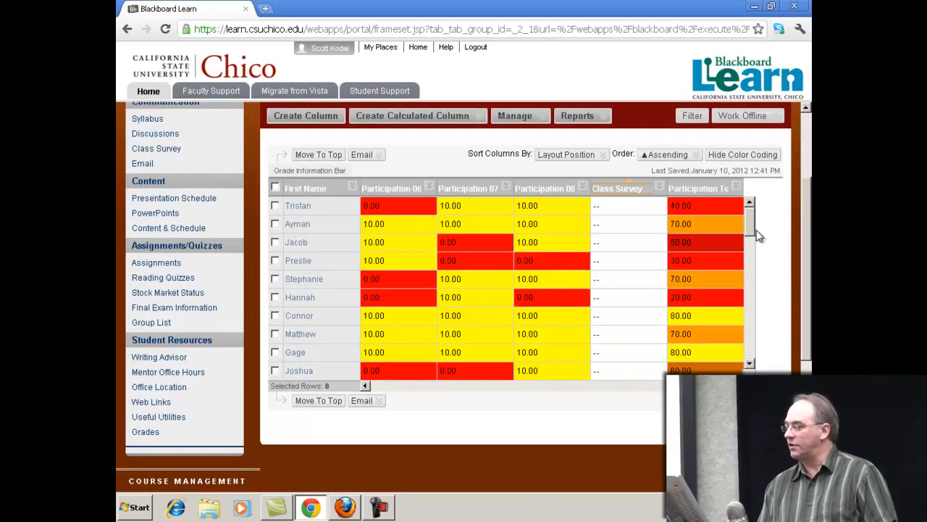
drag(753, 230, 757, 252)
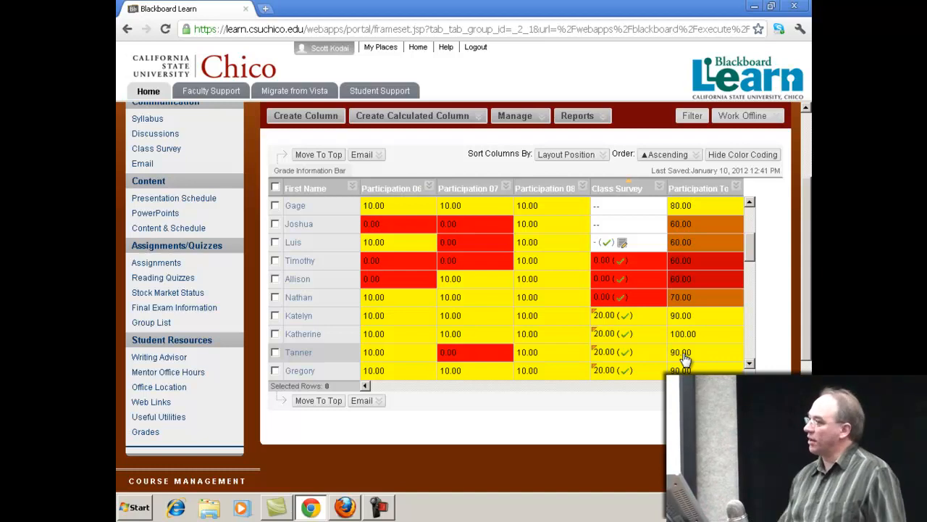
click(600, 262)
text(20)
key(Return)
text(20)
key(Return)
text(20)
key(Return)
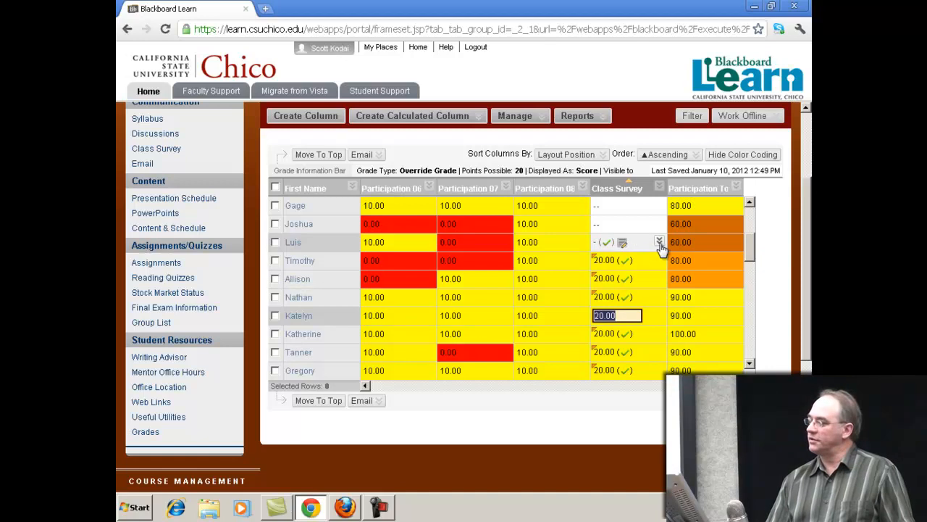
- Open the ungraded Class Survey attempt of 12/17/11, examine its test information, and exit to the Grade Center
click(660, 242)
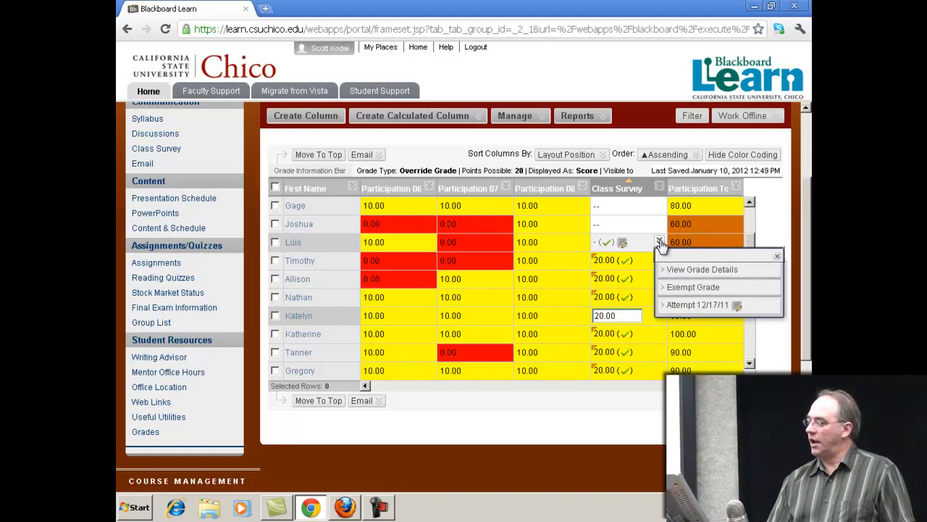
click(687, 305)
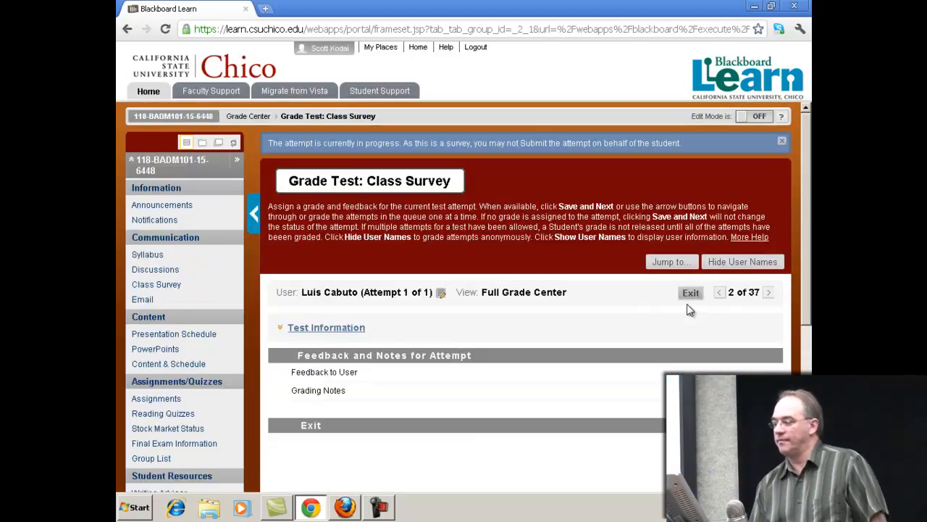
click(347, 331)
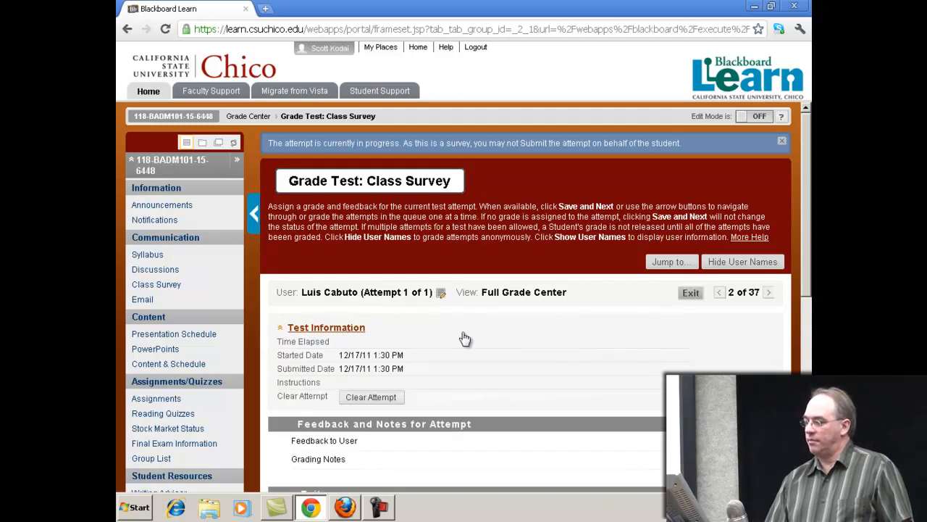
scroll(515, 334, down, 3)
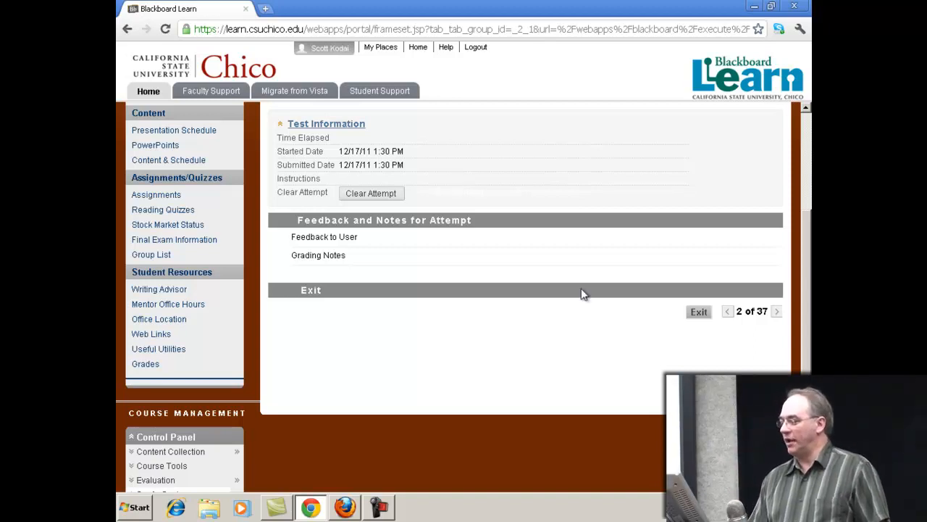
click(697, 317)
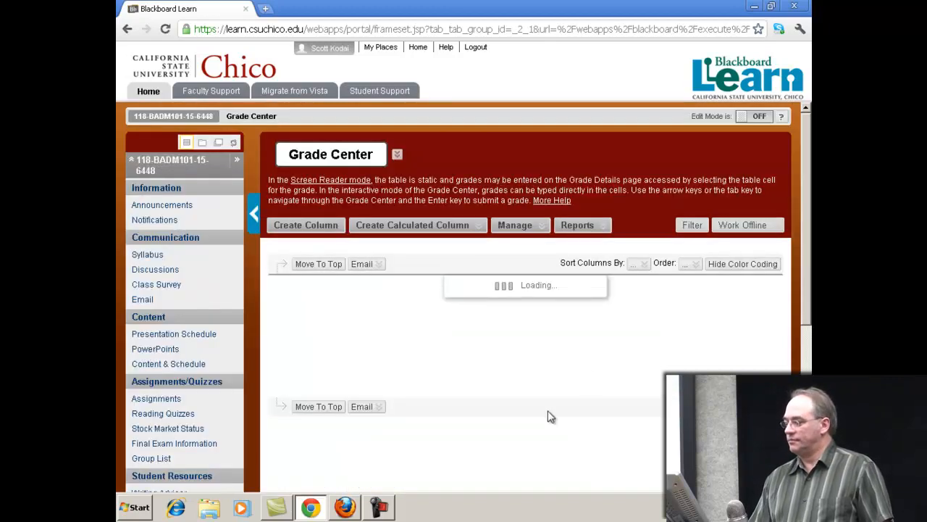
- Open the Grade Details of a student's overridden Class Survey grade and examine the current grade and submitted attempt
scroll(633, 404, down, 1)
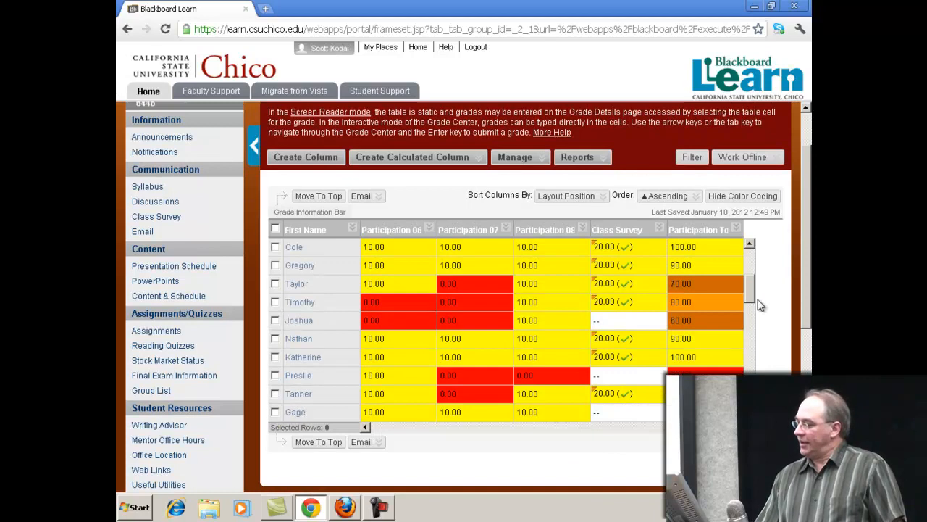
drag(754, 294, 750, 266)
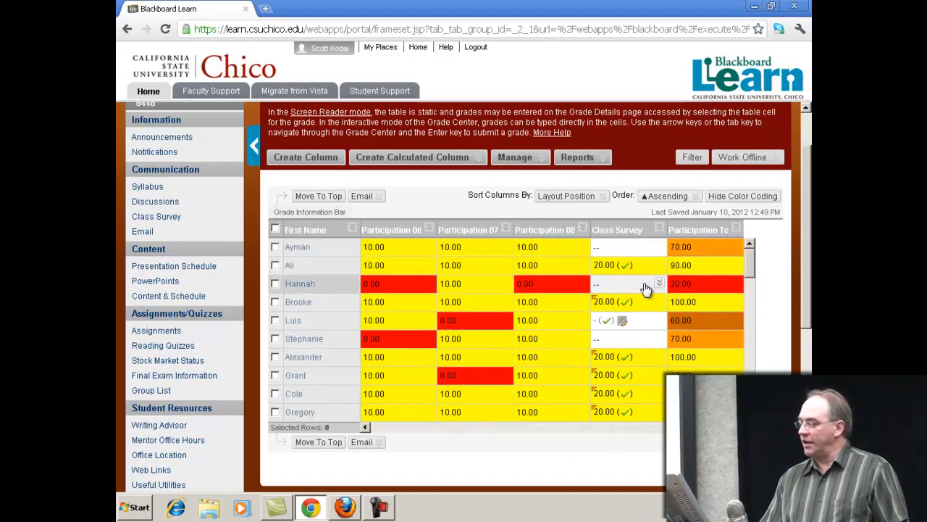
mouse_move(695, 427)
mouse_down()
mouse_move(590, 427)
mouse_move(696, 430)
mouse_up()
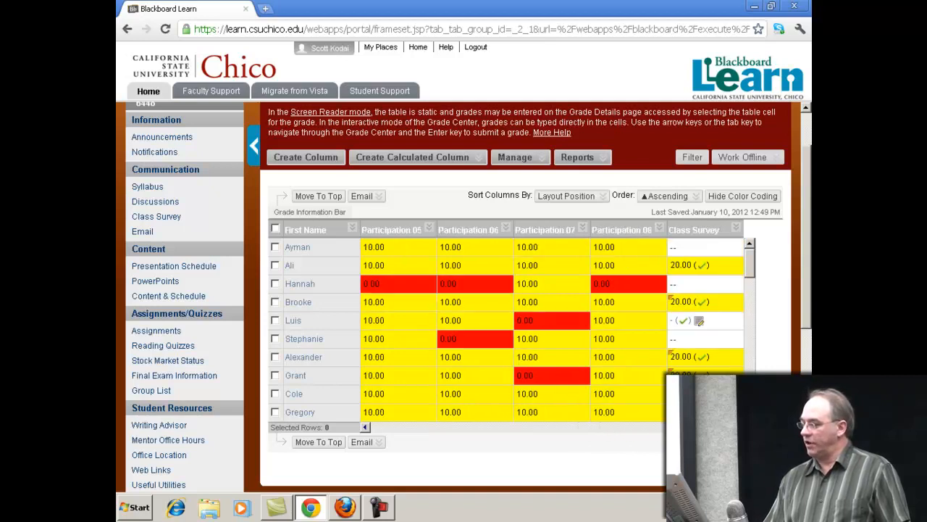
click(672, 366)
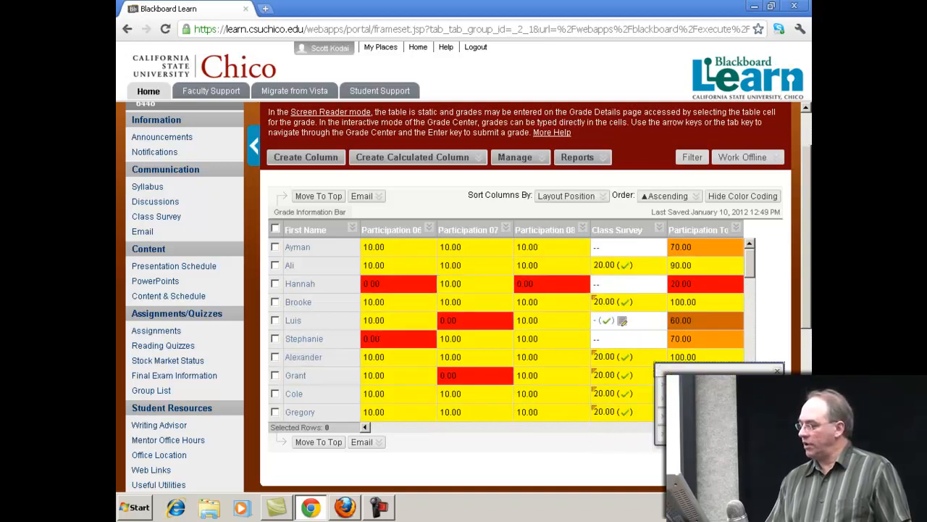
click(689, 382)
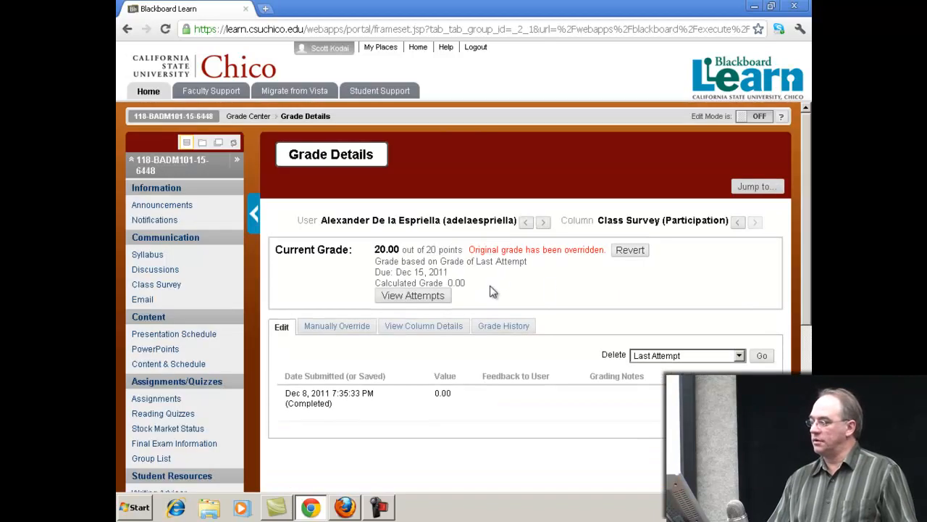
scroll(555, 284, down, 3)
scroll(555, 284, up, 1)
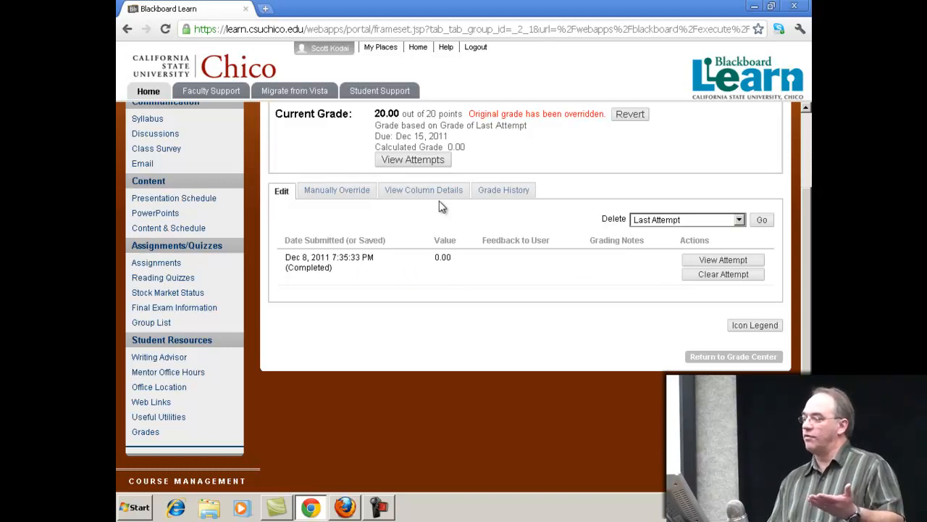
- Review the grade history and column details for the student's Class Survey grade
click(506, 193)
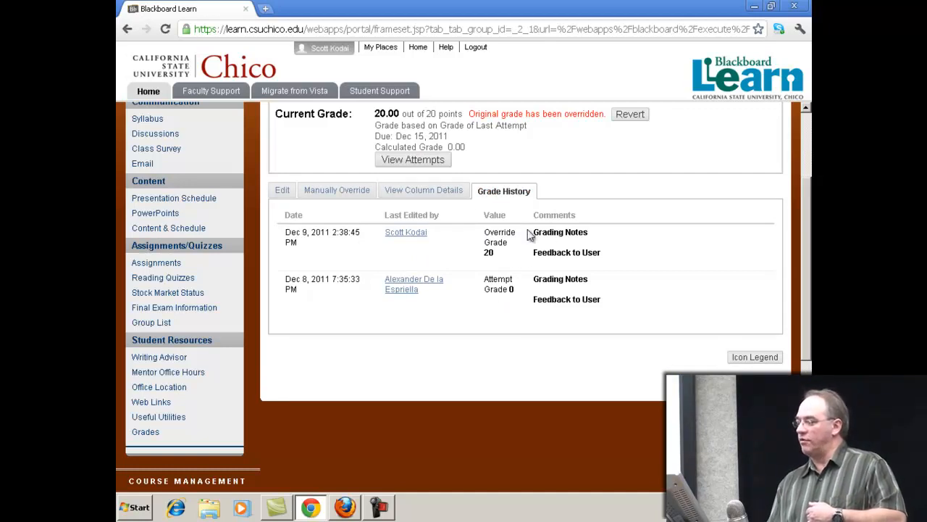
click(415, 190)
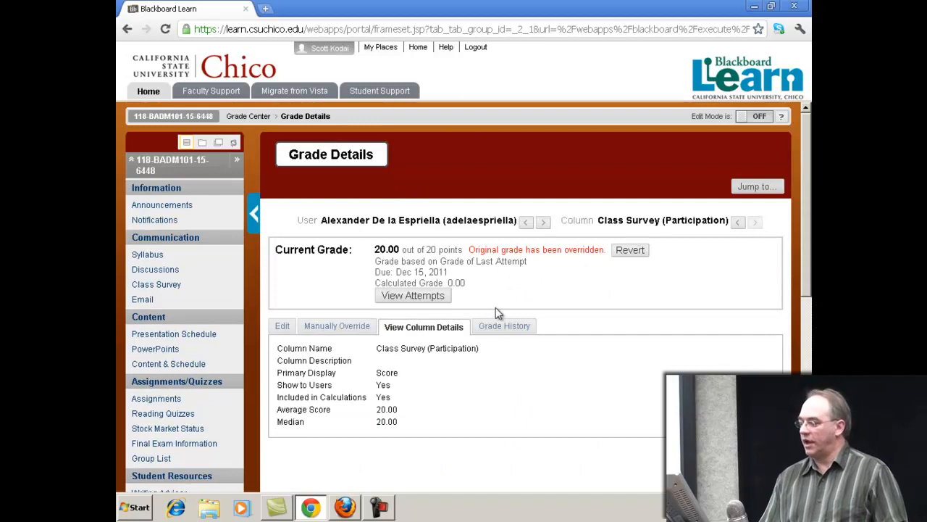
scroll(516, 313, down, 2)
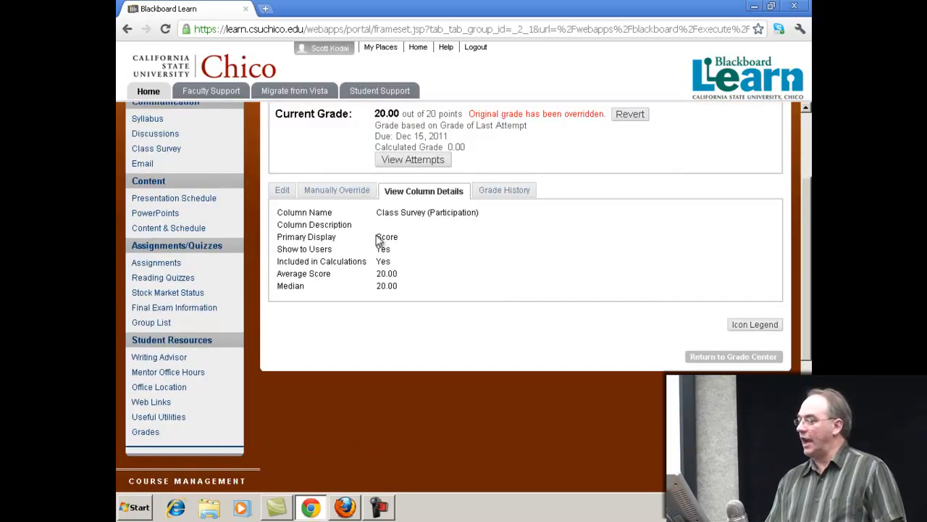
- Examine the manual override options, including the override grade, Feedback to User and Grading Notes fields
click(336, 190)
scroll(487, 287, down, 5)
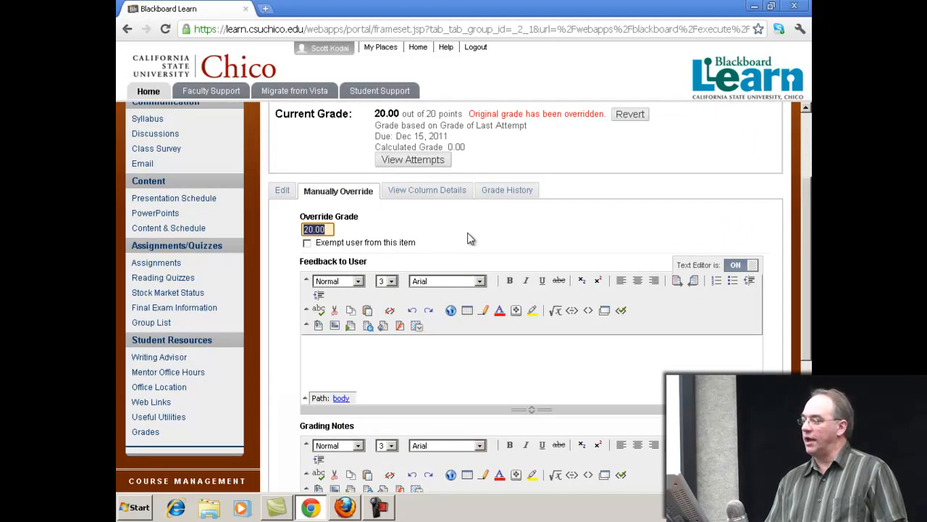
scroll(424, 327, down, 2)
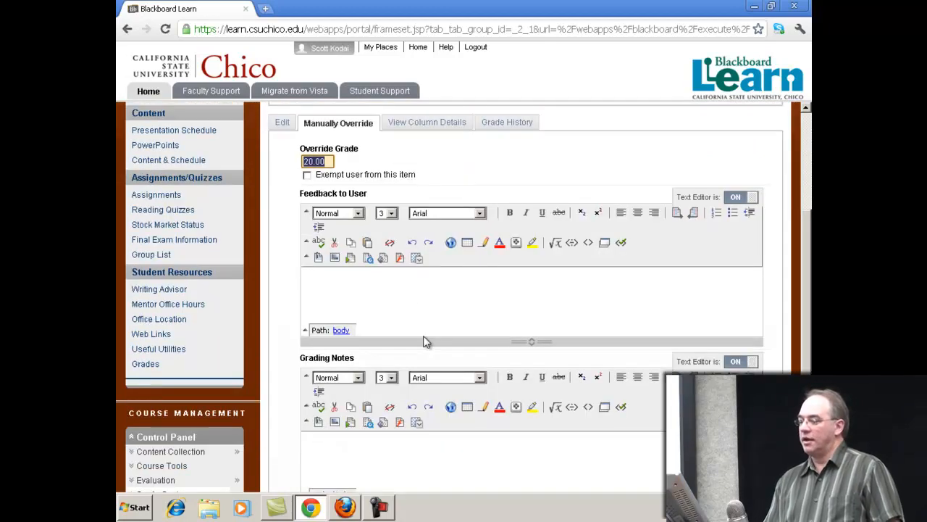
click(418, 283)
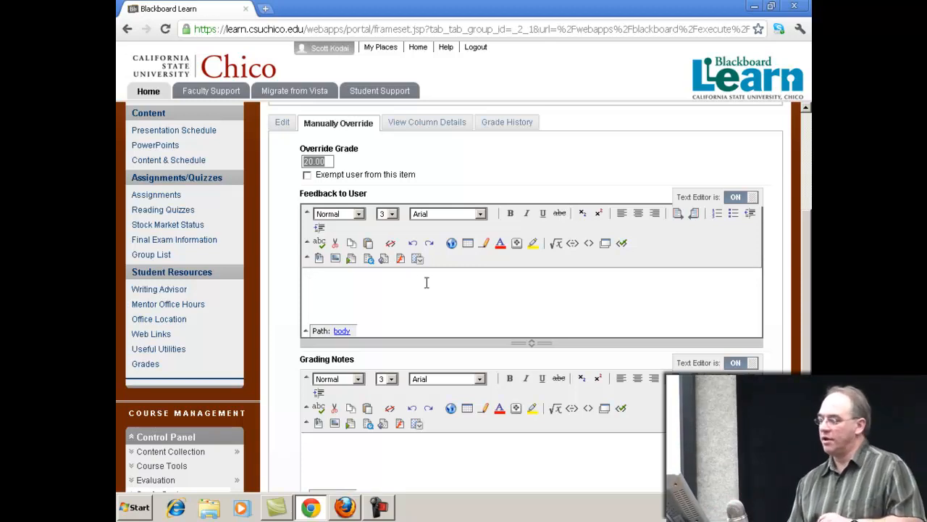
scroll(417, 284, down, 3)
click(410, 317)
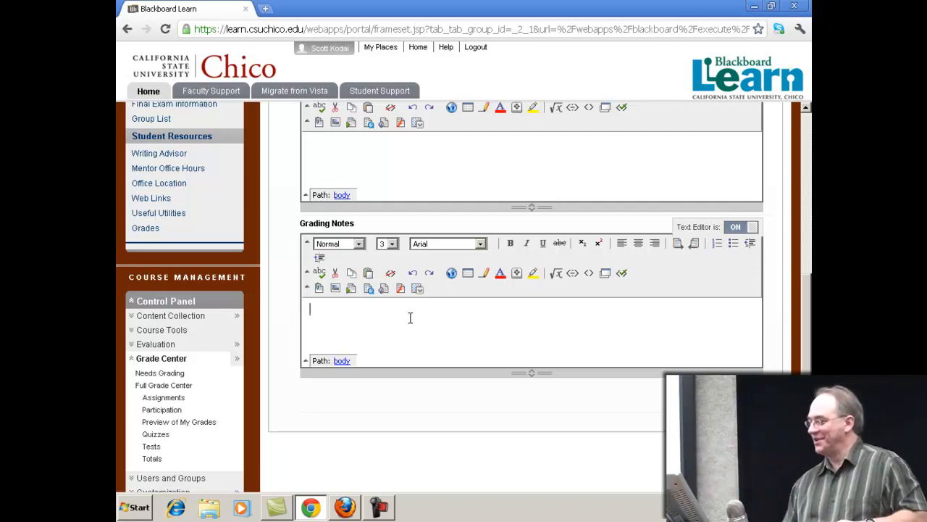
scroll(666, 344, down, 2)
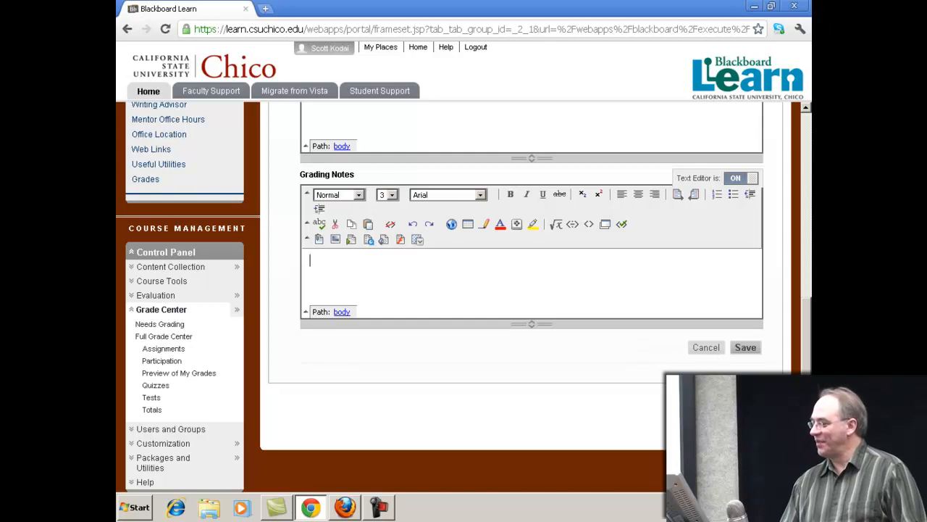
scroll(514, 384, up, 5)
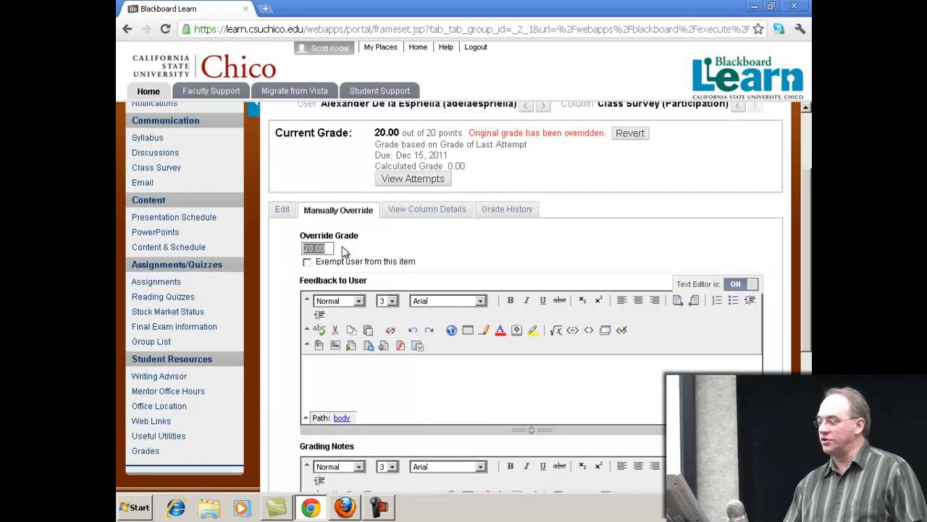
- Review the Class Survey attempt and its available actions once more, and return to the Grade Center
click(285, 213)
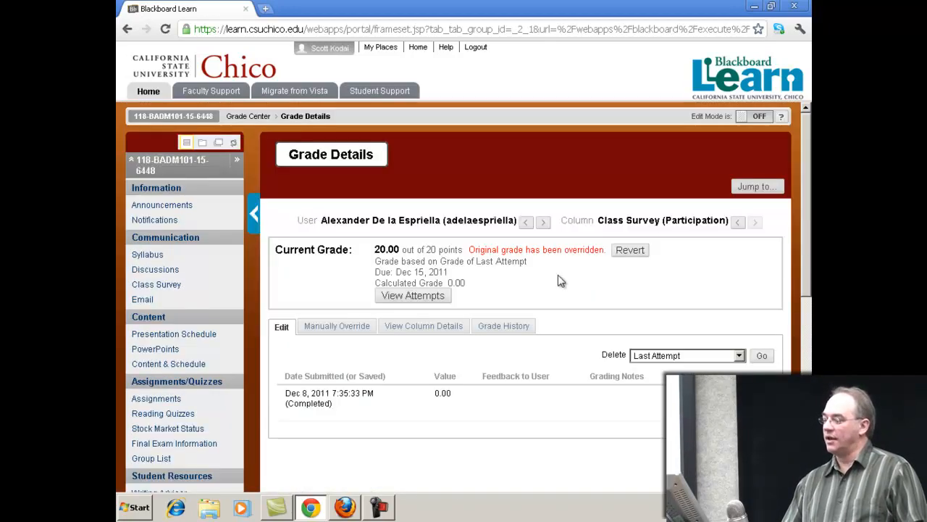
scroll(566, 276, down, 3)
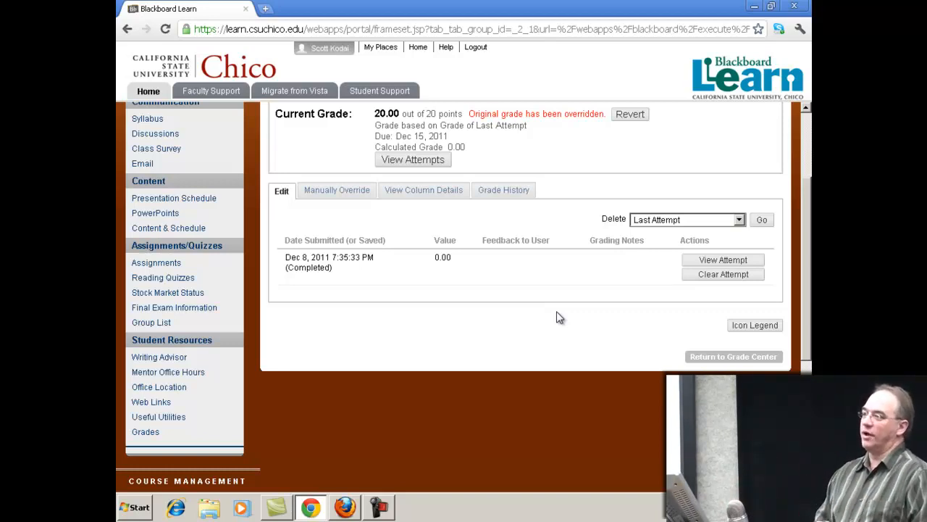
click(746, 358)
scroll(616, 365, down, 1)
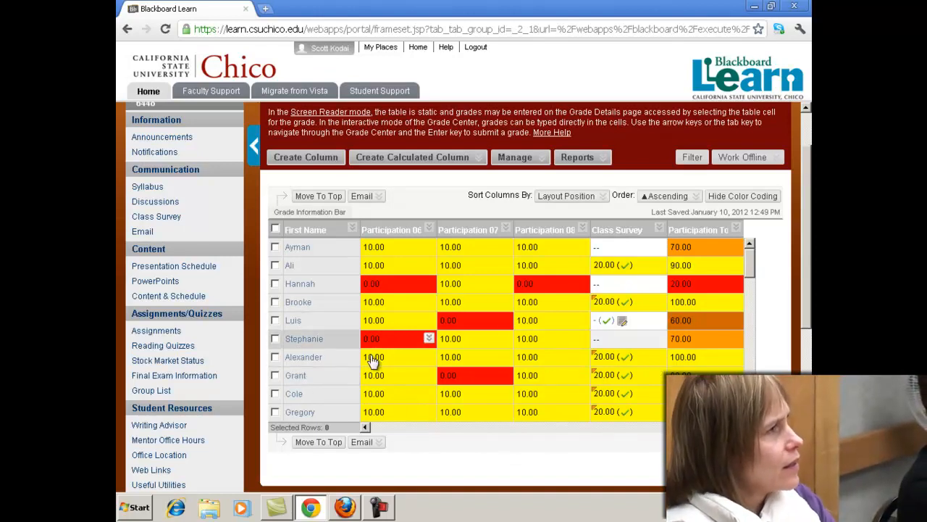
scroll(369, 356, down, 3)
scroll(367, 374, down, 1)
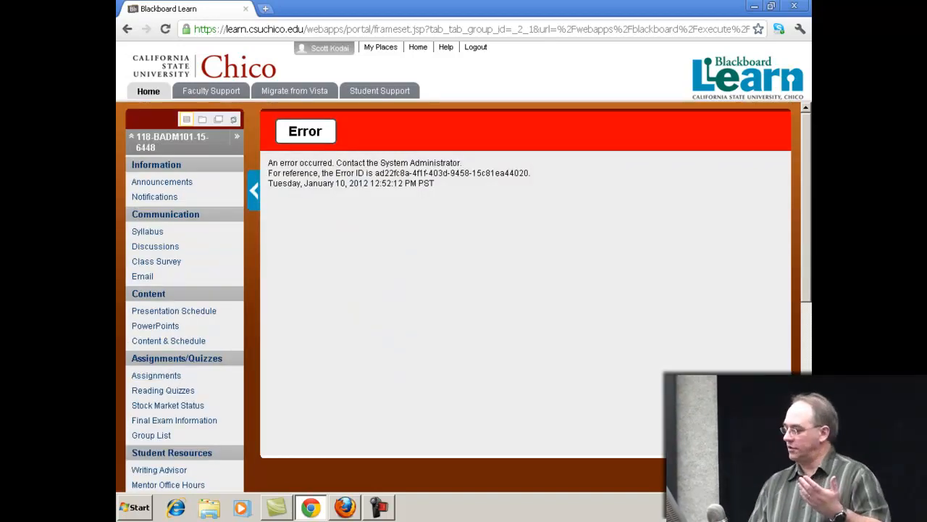
- Return to the Grade Center page and look through the Grade Center views listed in the course's Control Panel
key(alt+Left)
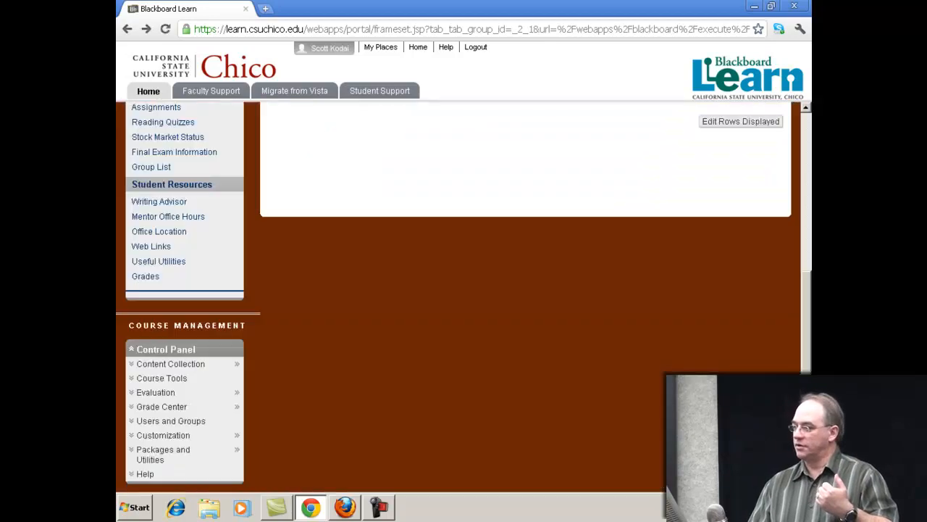
scroll(299, 412, down, 1)
scroll(304, 402, up, 1)
scroll(304, 402, down, 1)
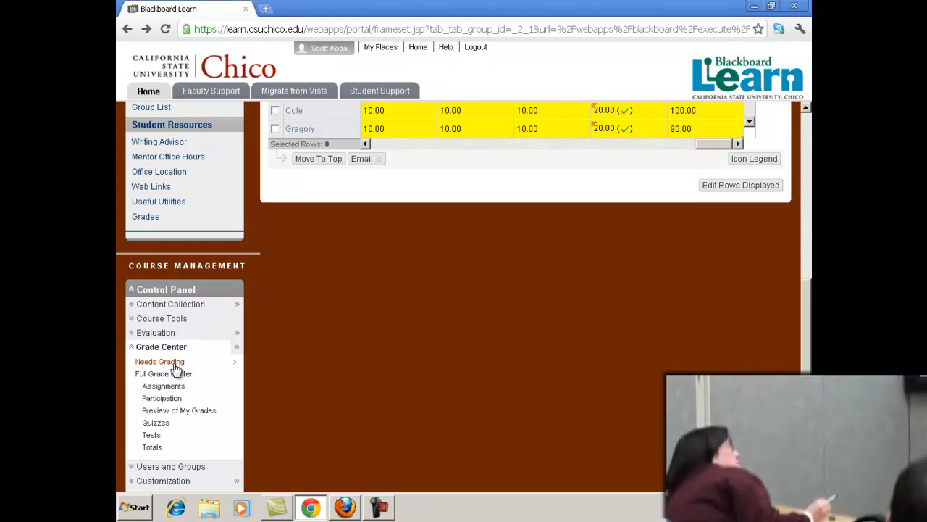
scroll(530, 377, up, 1)
scroll(530, 377, up, 3)
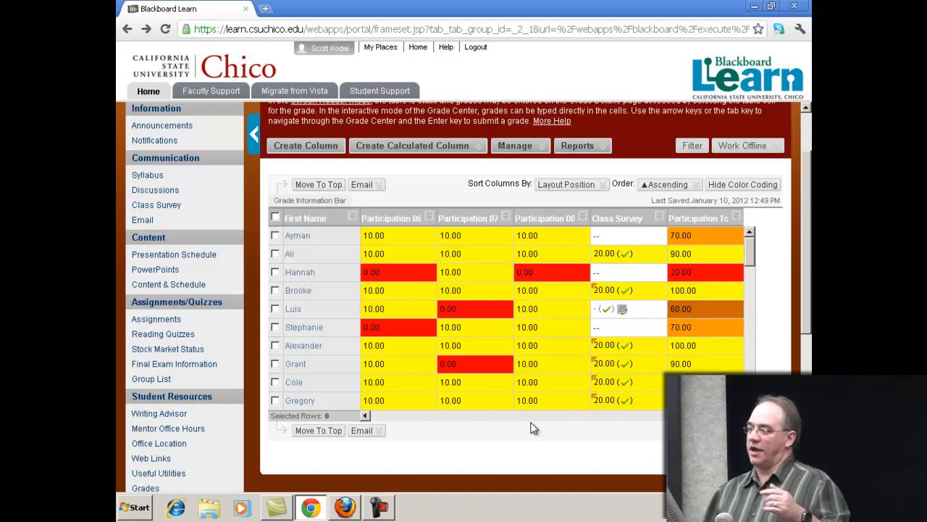
- Open the Letter grading schema, examine its percentage-to-letter mapping, and leave it without saving
click(537, 147)
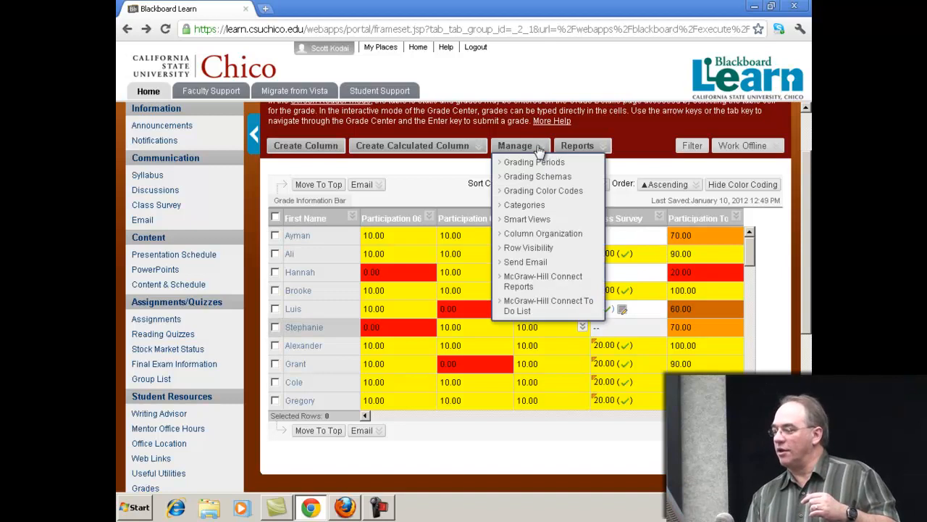
click(523, 176)
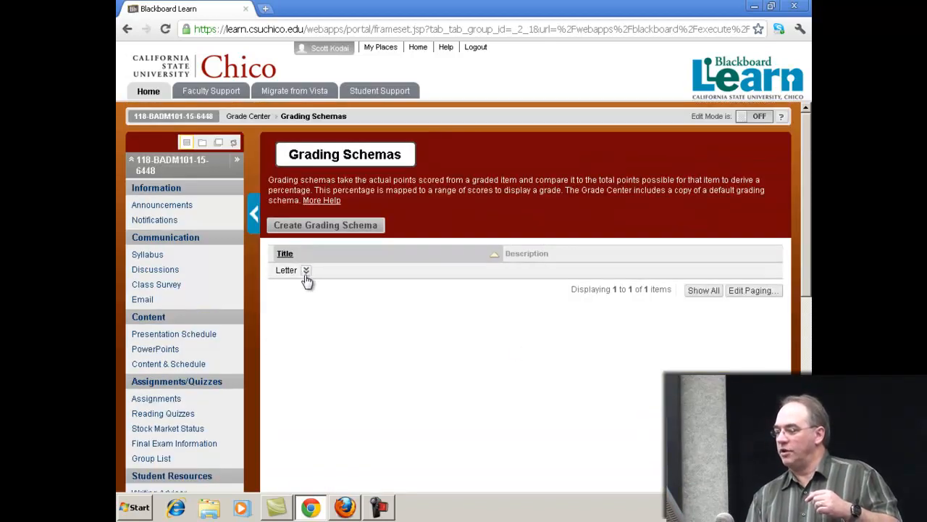
click(307, 270)
click(335, 300)
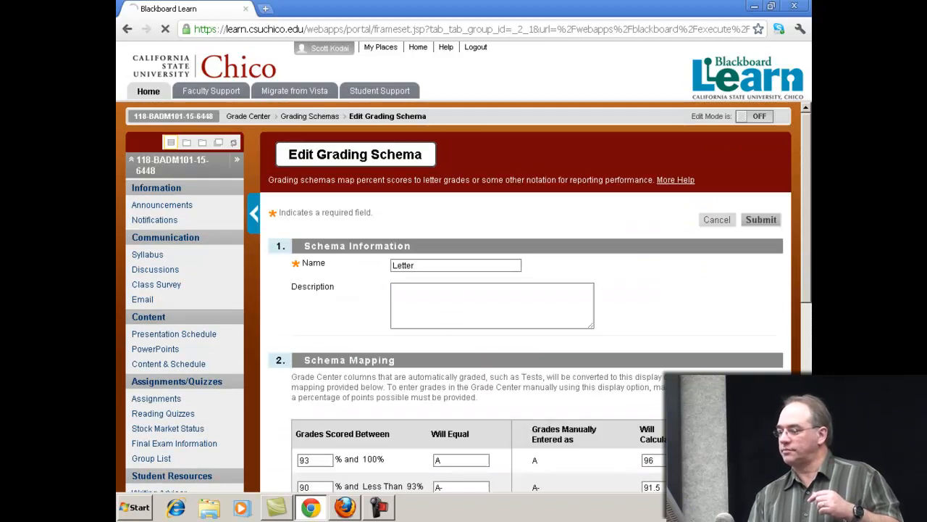
scroll(650, 412, down, 4)
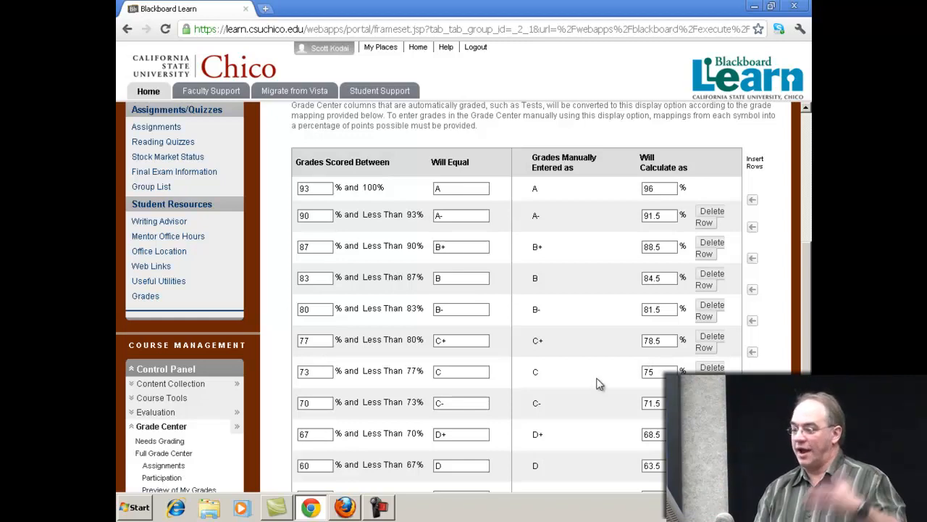
scroll(623, 396, down, 2)
click(706, 445)
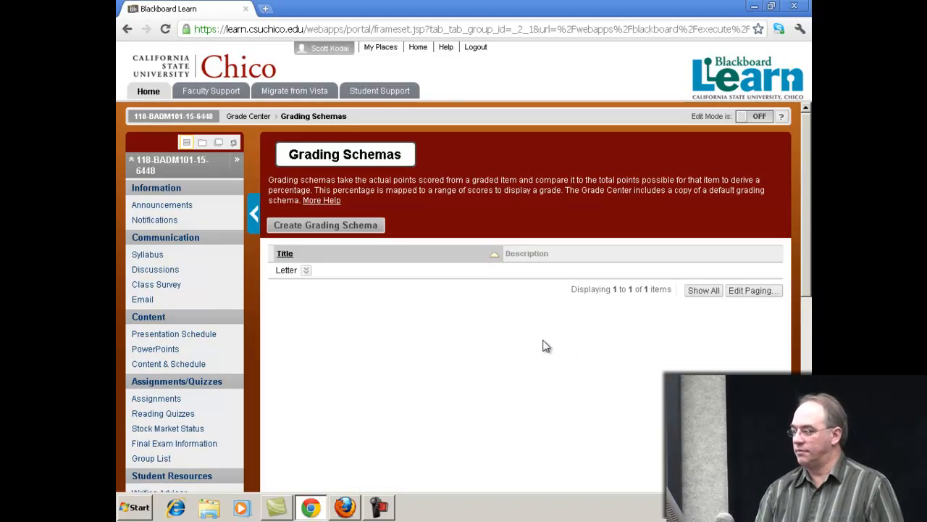
- Go back to the Full Grade Center and open the Letter Grade column's information for editing
scroll(391, 354, down, 3)
scroll(389, 354, down, 1)
click(164, 465)
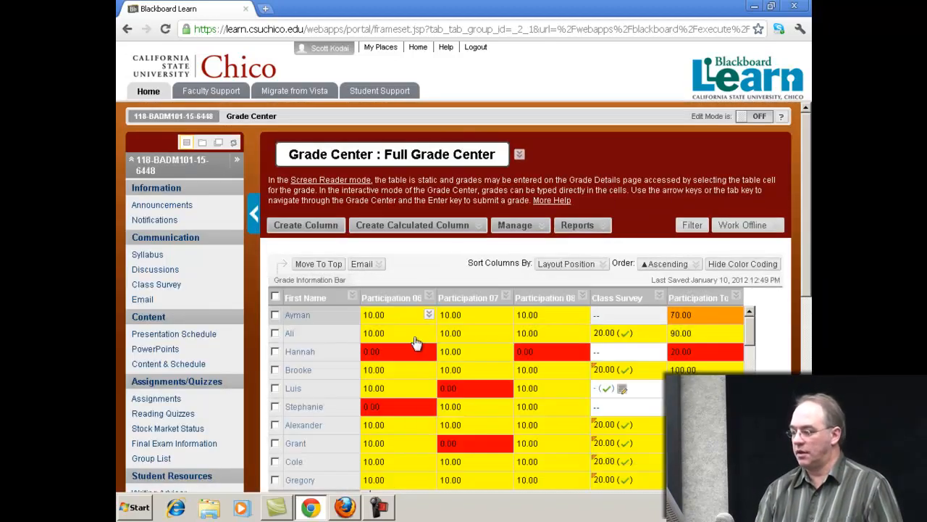
scroll(532, 453, down, 2)
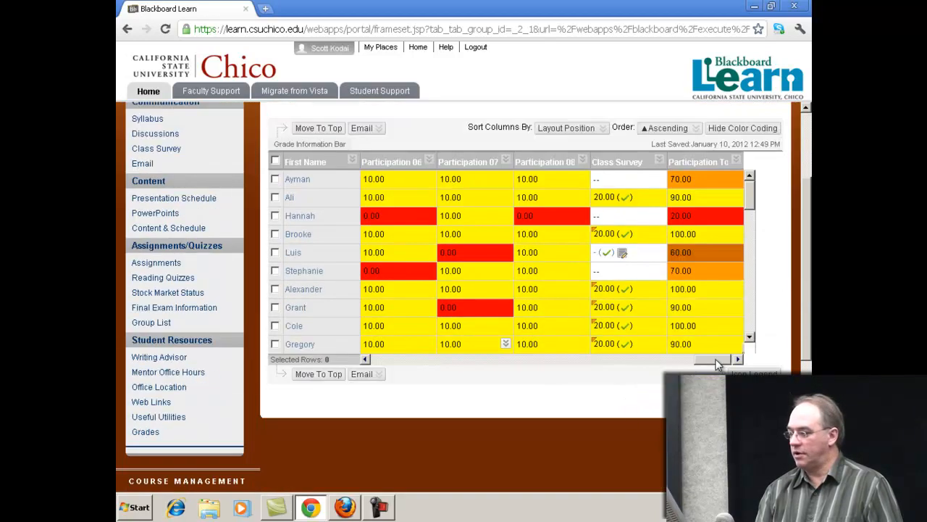
drag(718, 359, 386, 357)
scroll(430, 327, up, 2)
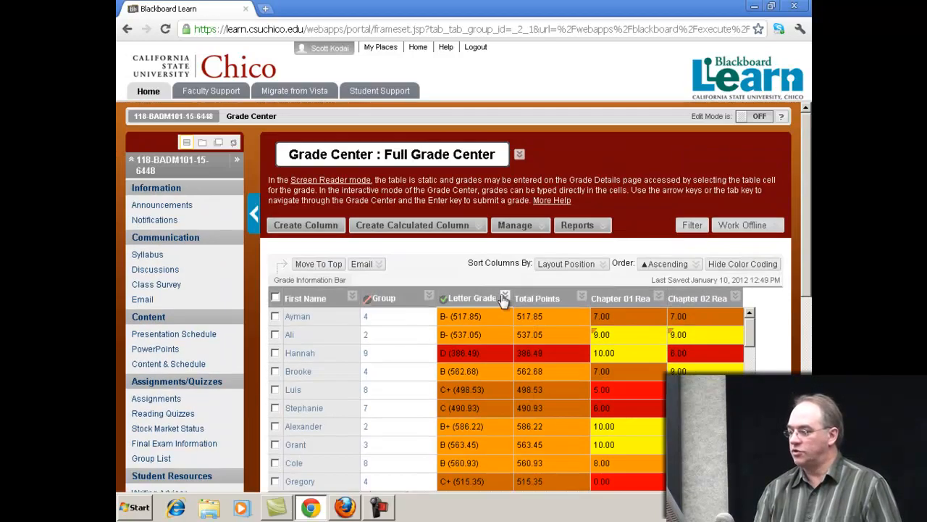
click(505, 298)
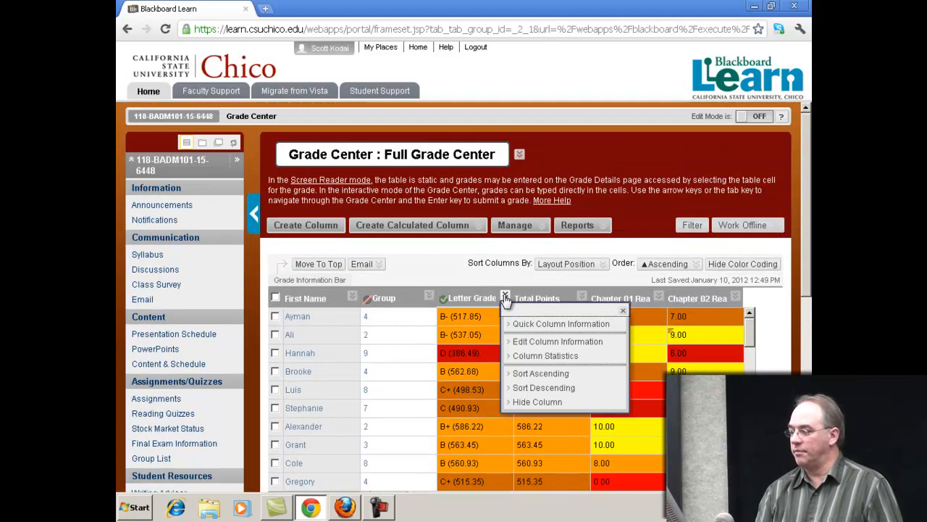
click(563, 347)
- Set the Letter Grade column's Secondary Display to Percentage and submit the change
scroll(652, 392, down, 2)
scroll(654, 399, down, 4)
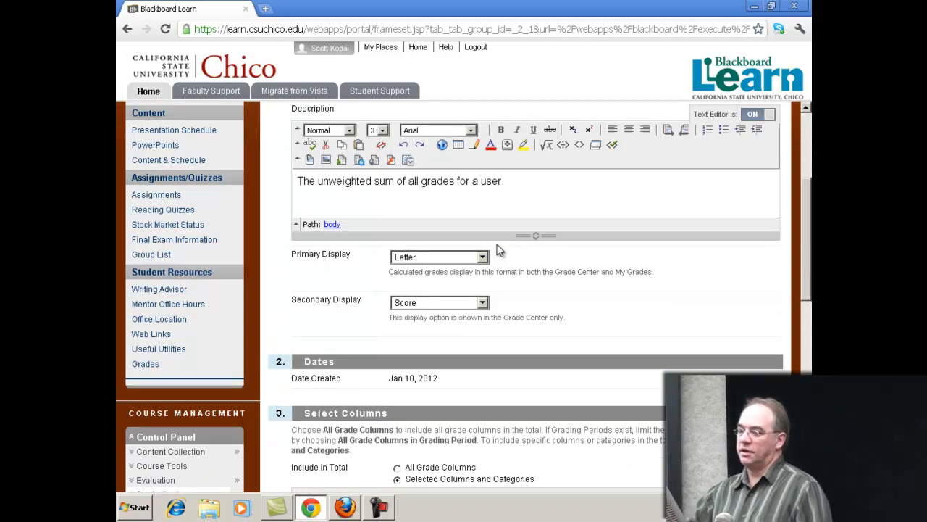
click(482, 302)
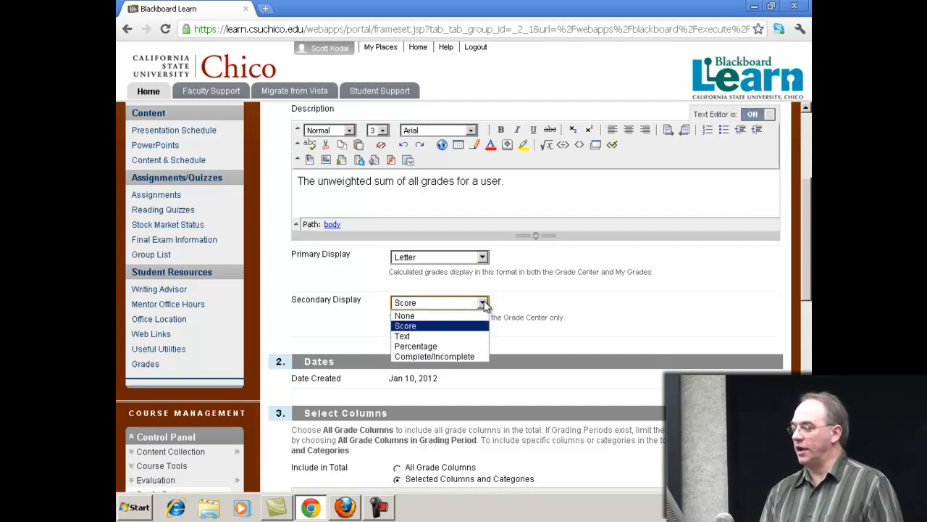
click(480, 349)
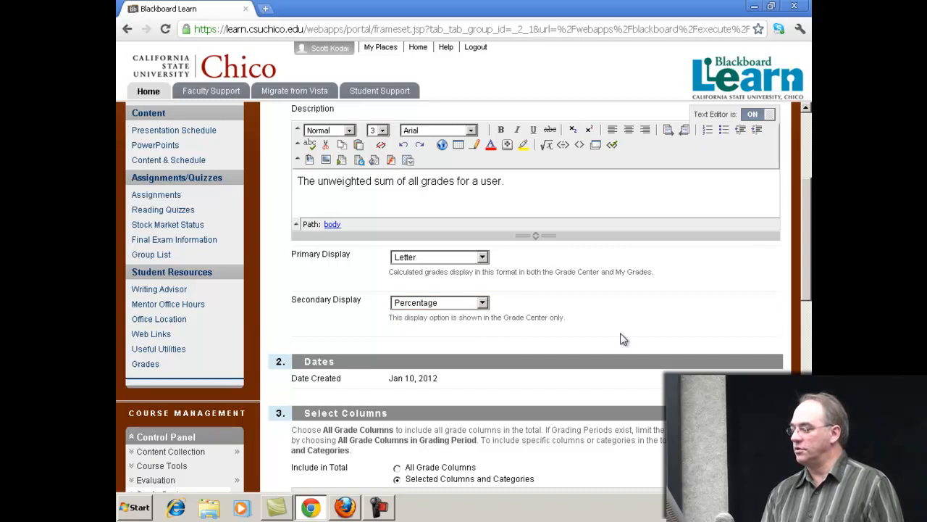
scroll(623, 339, down, 9)
click(755, 467)
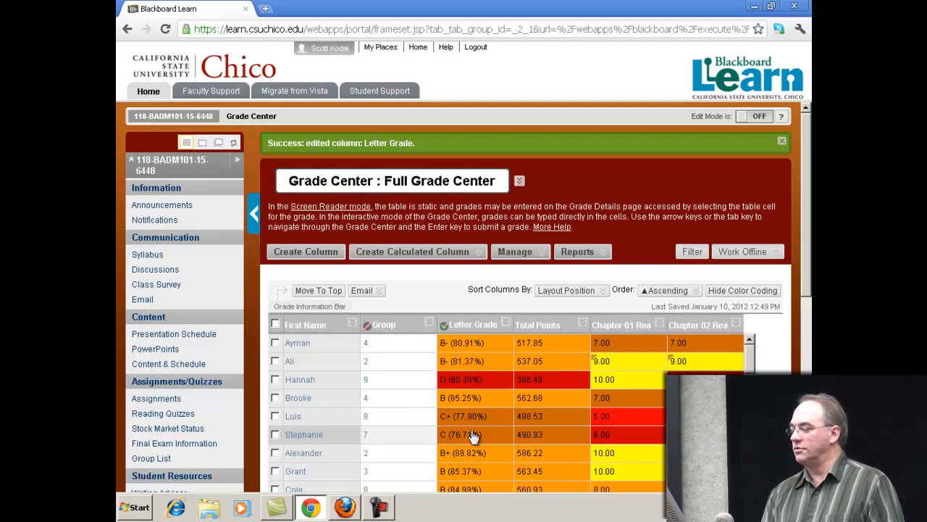
- Open the Totals view and look over the quiz, assignment, exam and participation total columns
scroll(471, 435, down, 1)
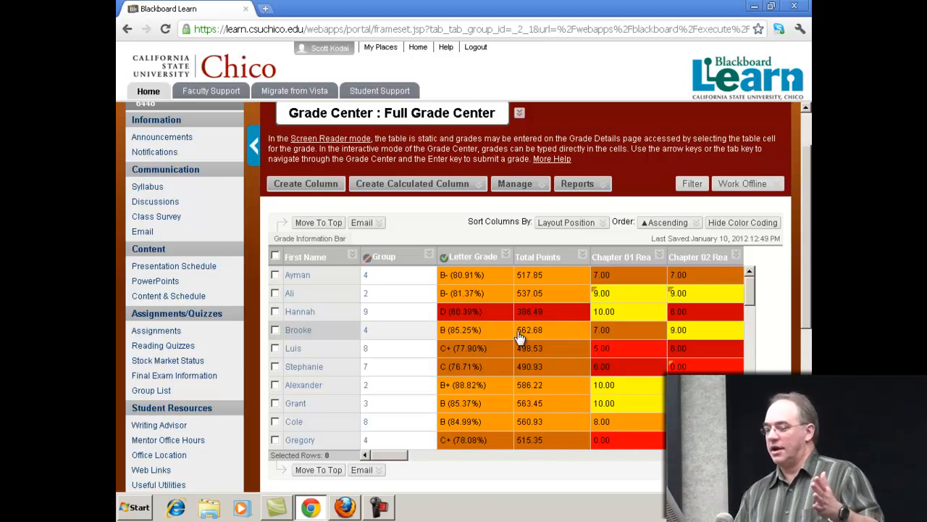
scroll(552, 333, down, 5)
click(152, 410)
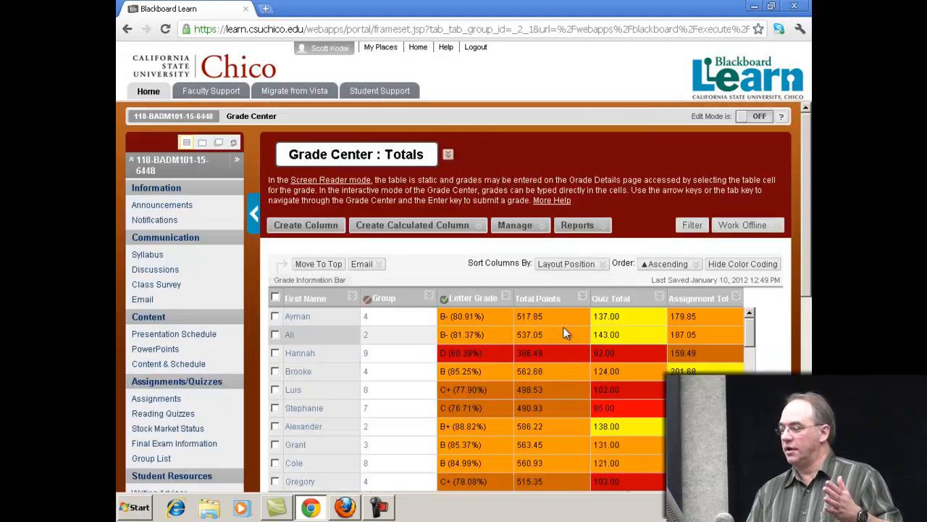
scroll(569, 324, down, 1)
drag(551, 432, 648, 434)
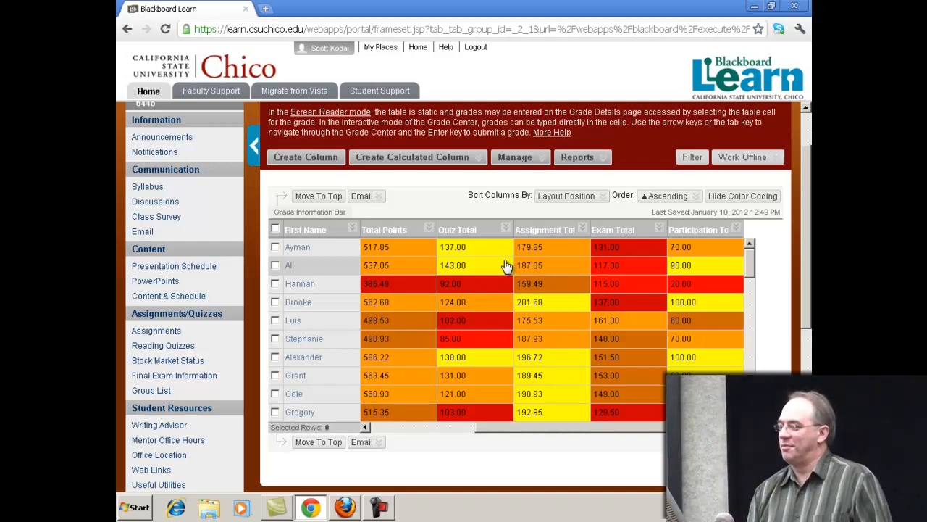
- Open the Quiz Total column's settings and examine its description, display formats, included category and drop-grades rules
click(505, 229)
click(563, 279)
scroll(572, 294, down, 3)
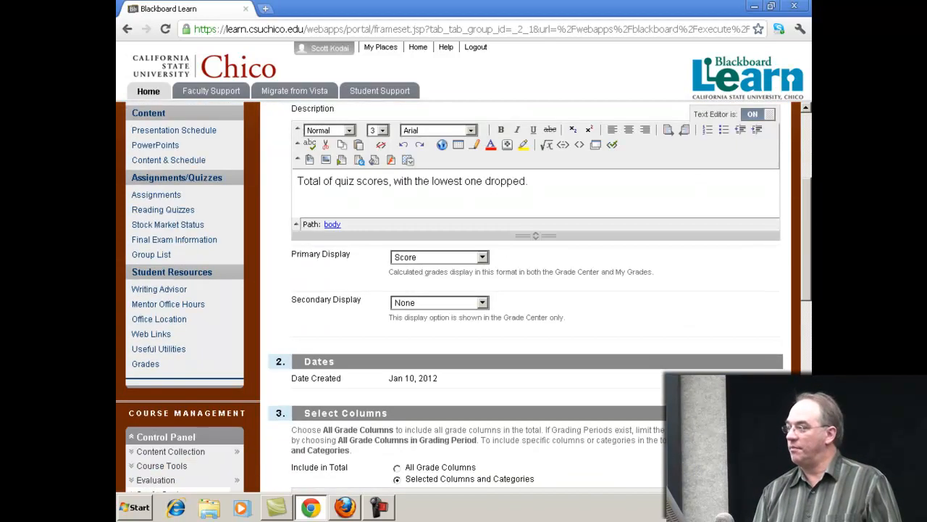
scroll(536, 289, down, 4)
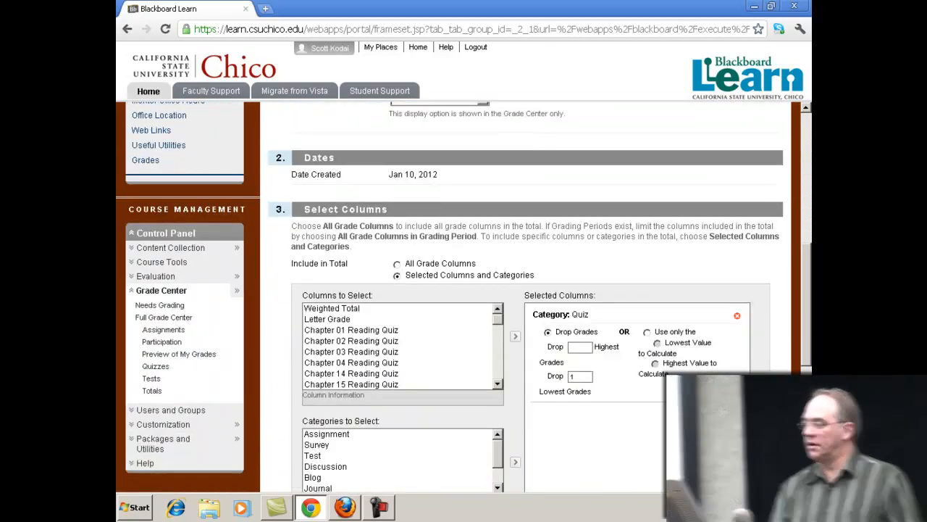
scroll(537, 290, down, 1)
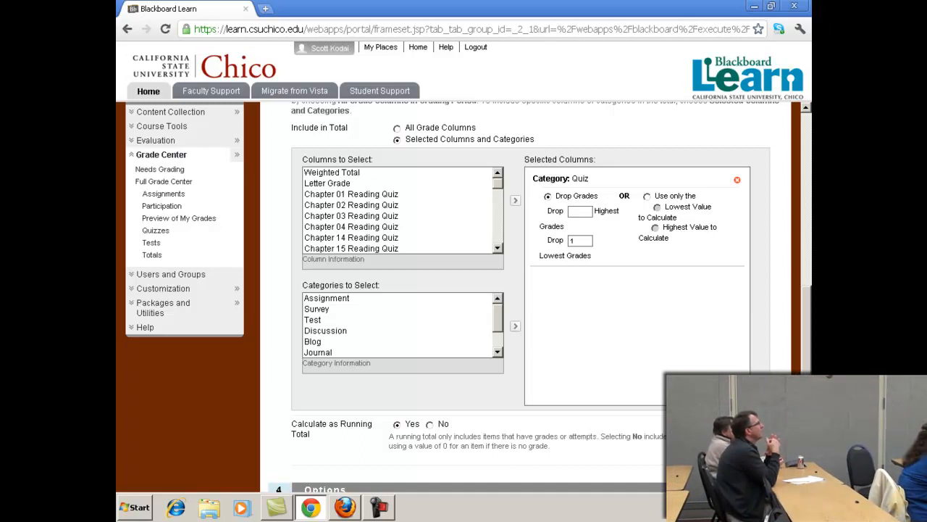
scroll(569, 312, up, 8)
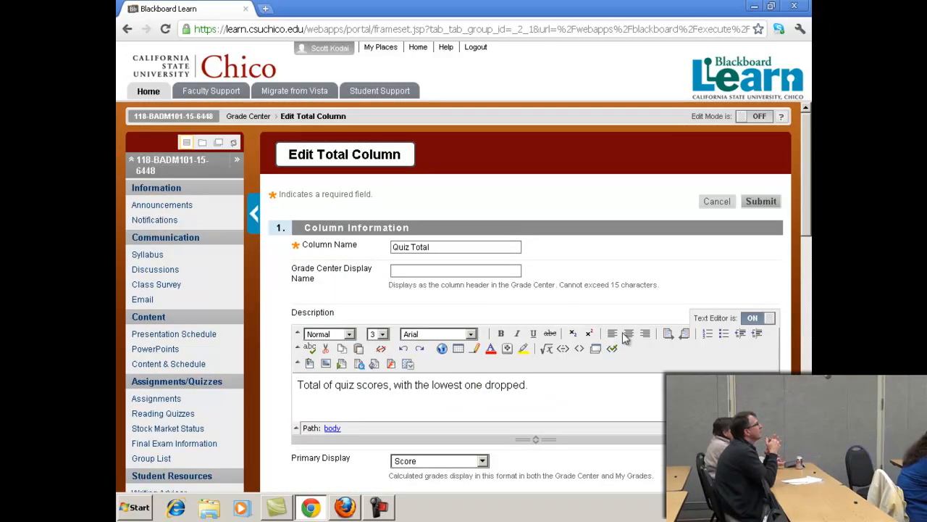
scroll(568, 312, down, 6)
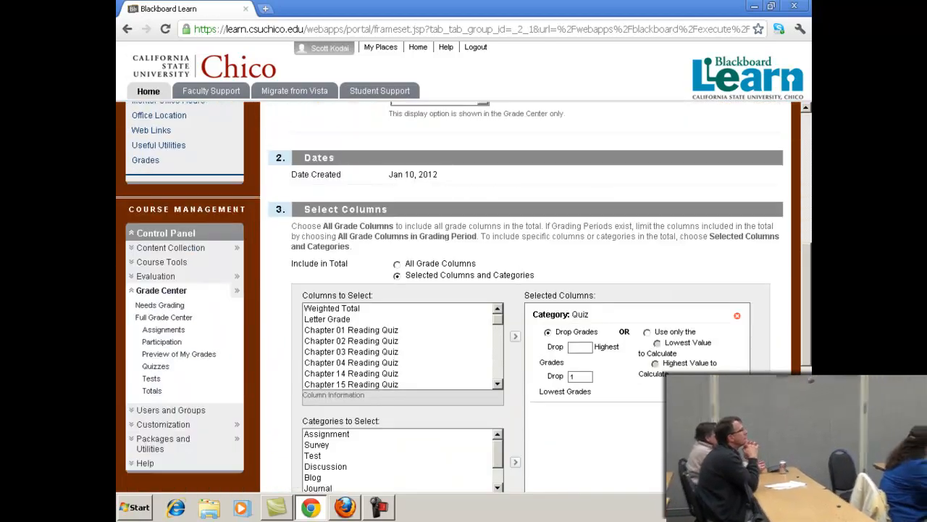
scroll(426, 370, down, 4)
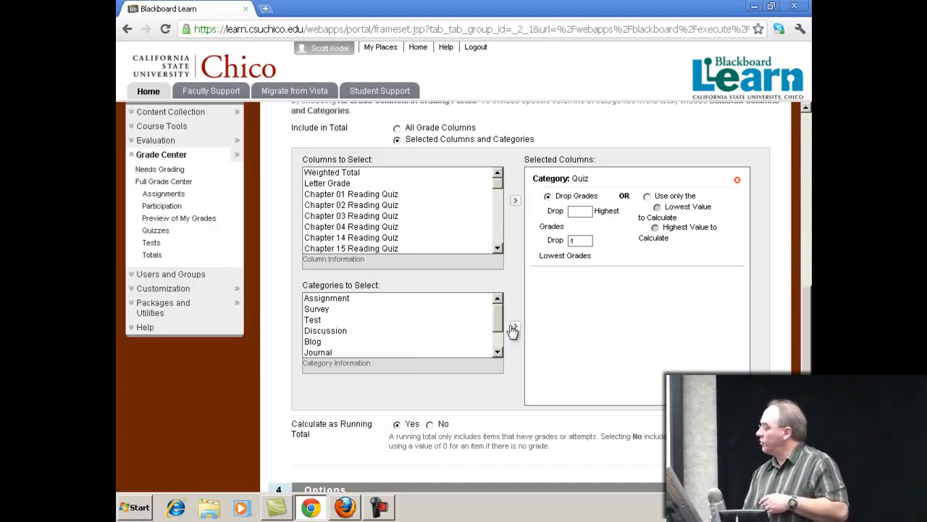
- Review Quiz Total's lowest-grade drop value, running total and visibility options, and leave the settings without saving
click(584, 240)
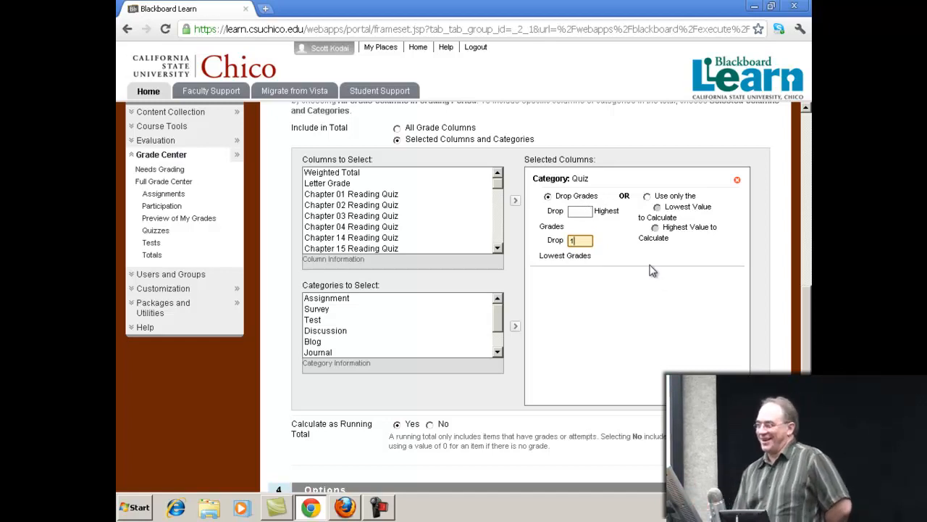
scroll(681, 288, down, 2)
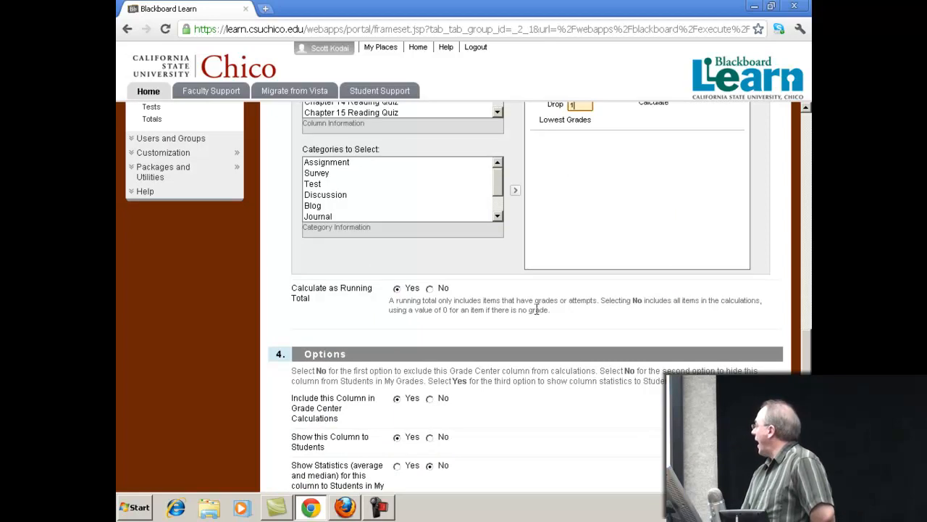
scroll(565, 321, down, 2)
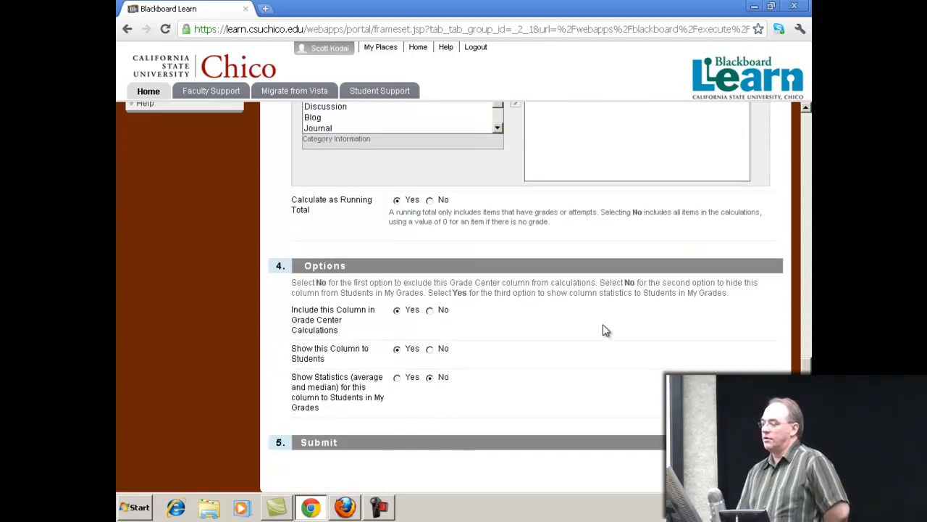
click(696, 470)
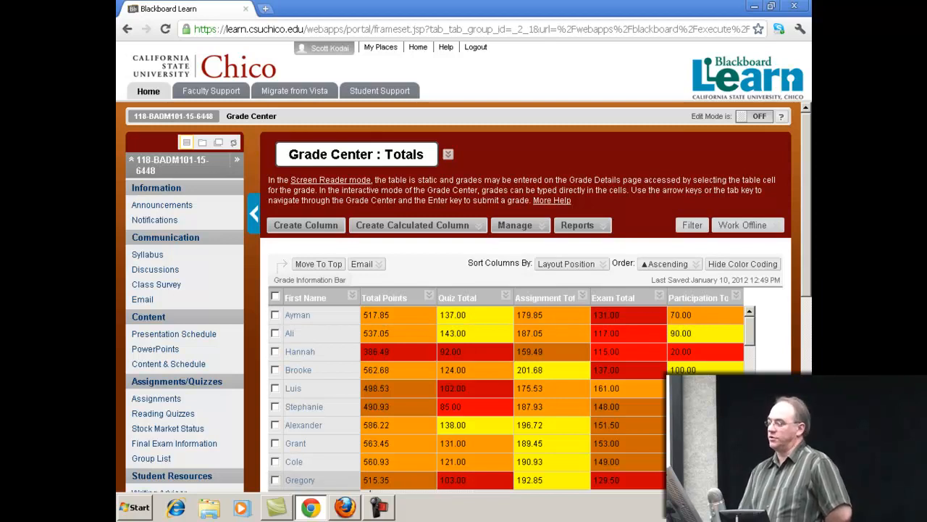
- Open the Letter Grade column's settings, examine which total columns it includes and its options, and leave without saving
scroll(640, 432, down, 1)
drag(640, 432, 445, 430)
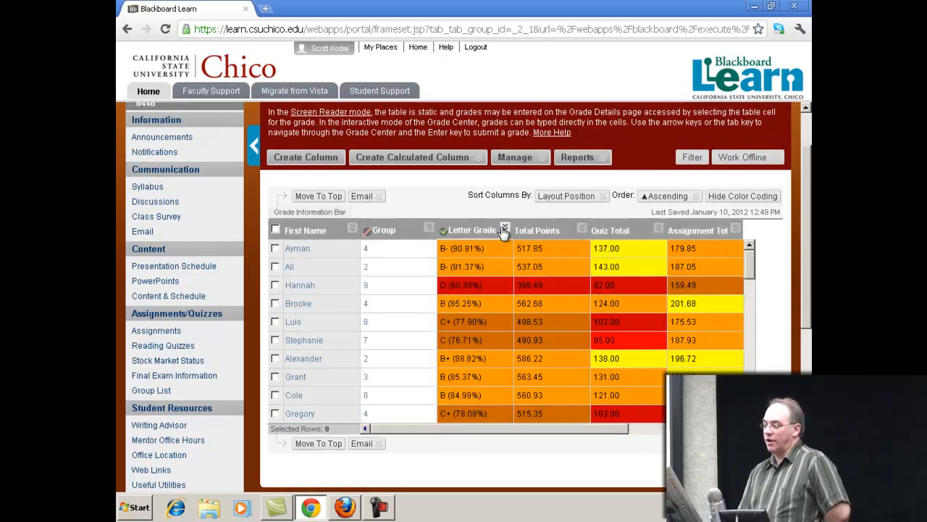
click(506, 230)
click(554, 274)
scroll(316, 288, down, 6)
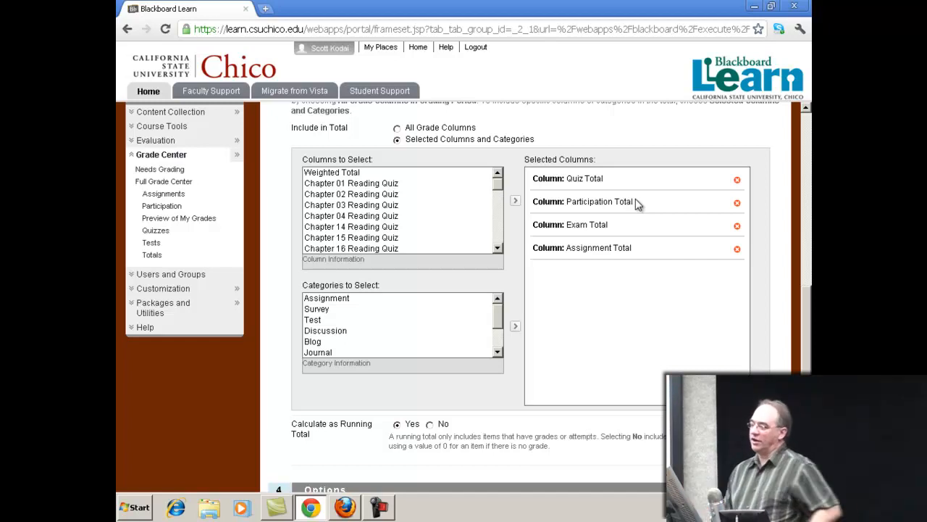
scroll(690, 326, down, 3)
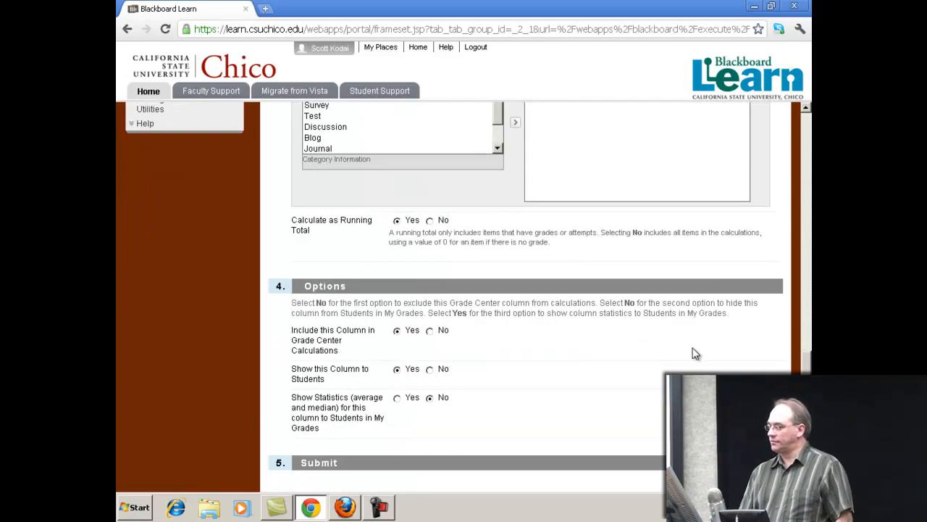
click(706, 467)
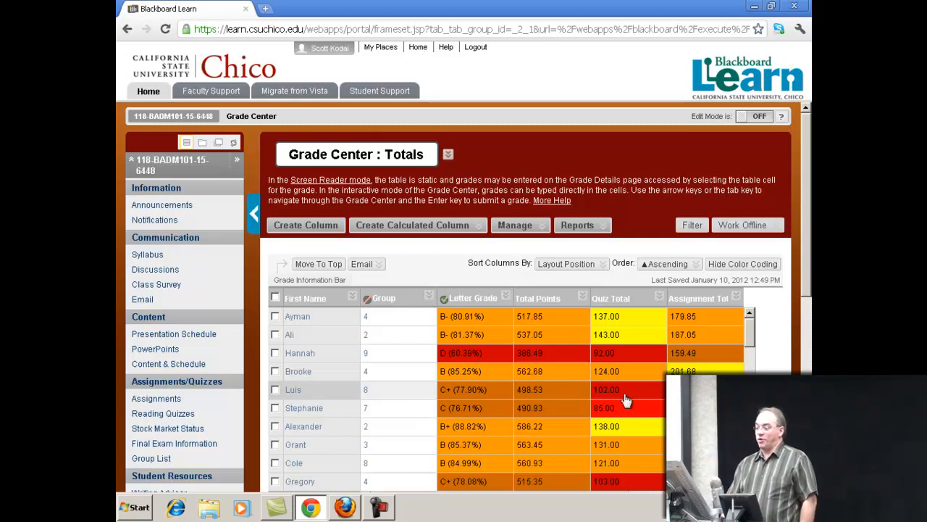
- View the Group column's Quick Column Information and close it
click(429, 297)
click(465, 327)
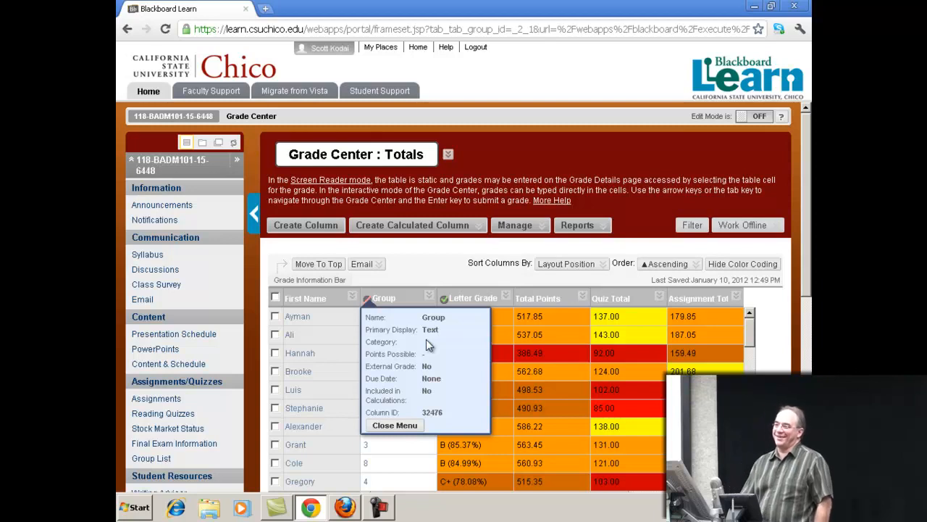
click(395, 426)
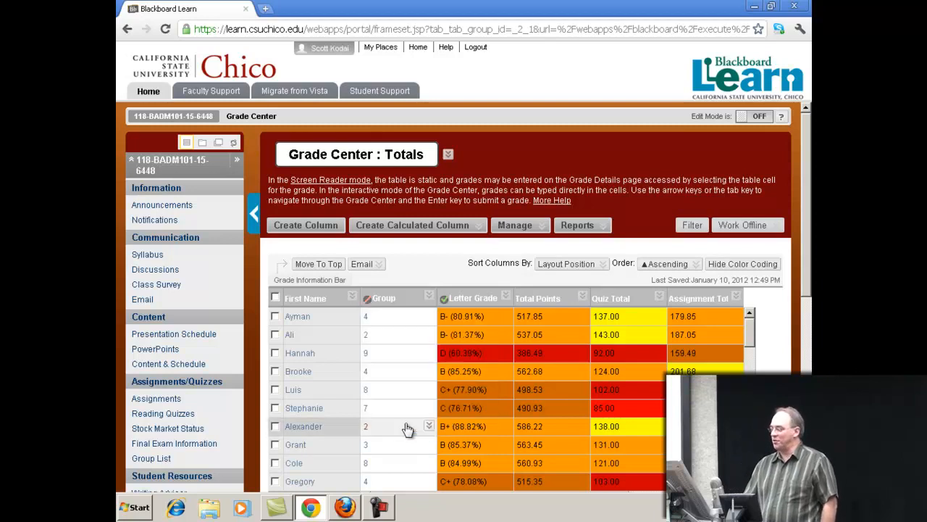
- Look through the Totals view, including the Exam Total and Participation Total columns
scroll(410, 408, down, 2)
scroll(410, 406, up, 2)
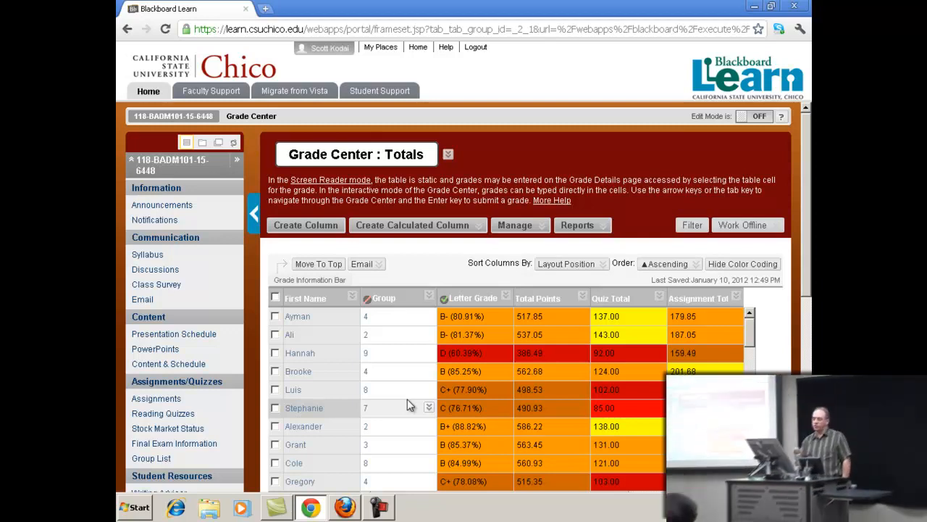
scroll(463, 376, down, 3)
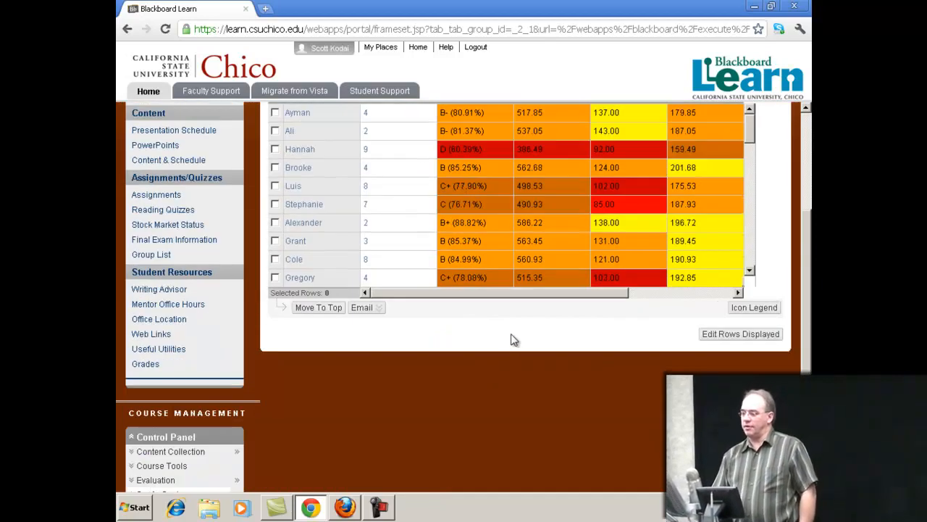
scroll(505, 338, up, 1)
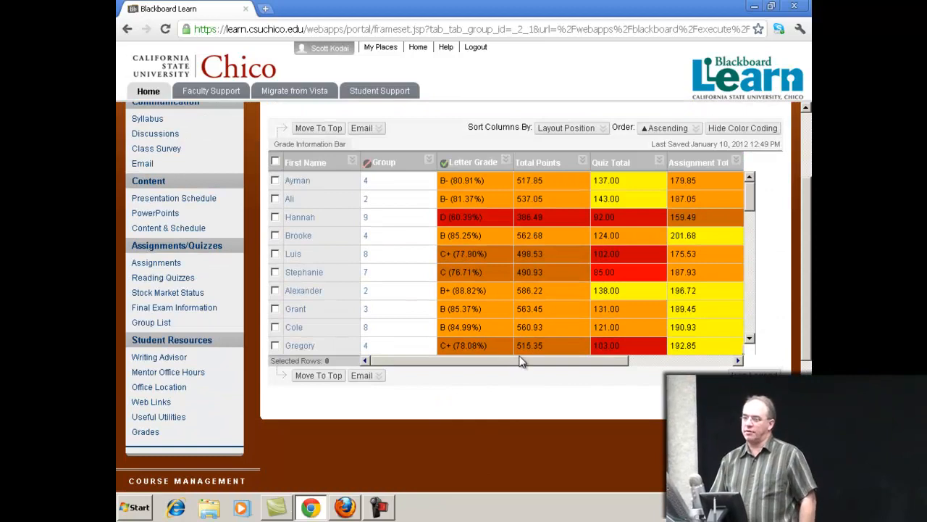
drag(520, 362, 592, 369)
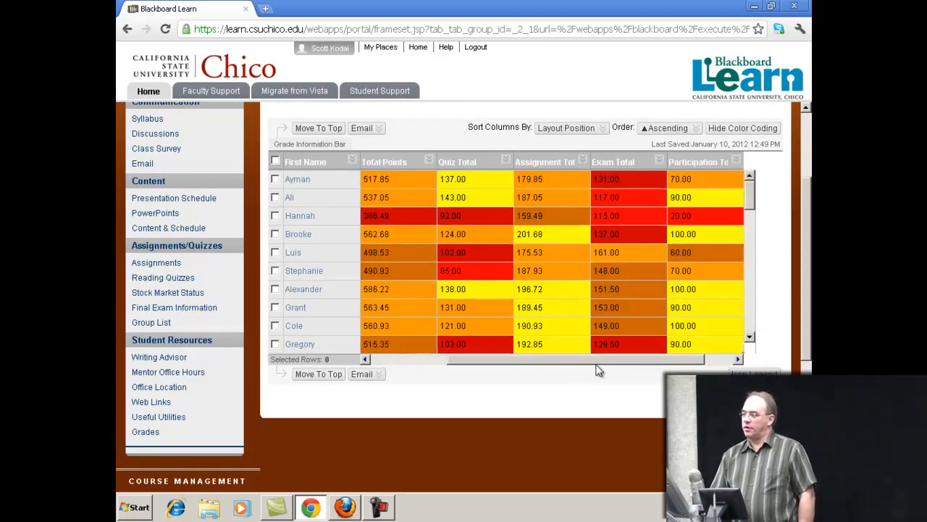
- Open the Assignments Smart View of the Grade Center and look over its columns
scroll(367, 430, down, 3)
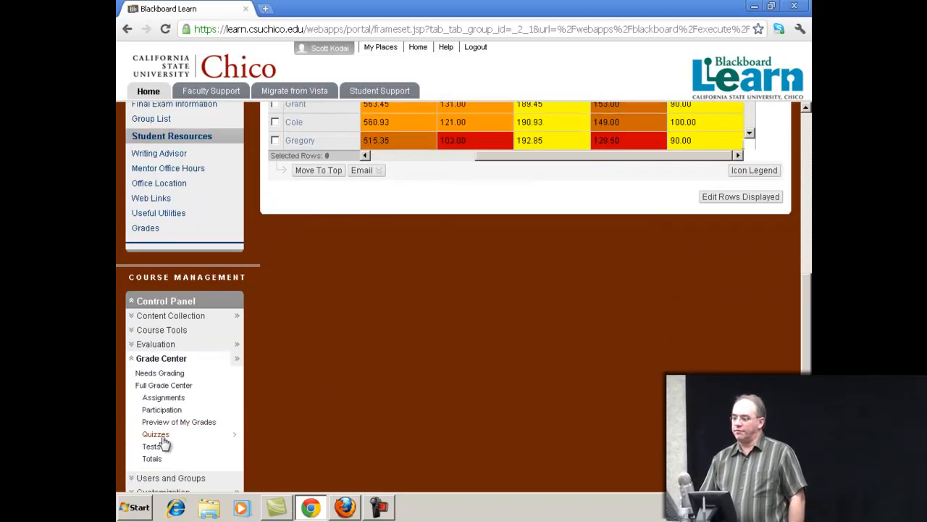
click(168, 399)
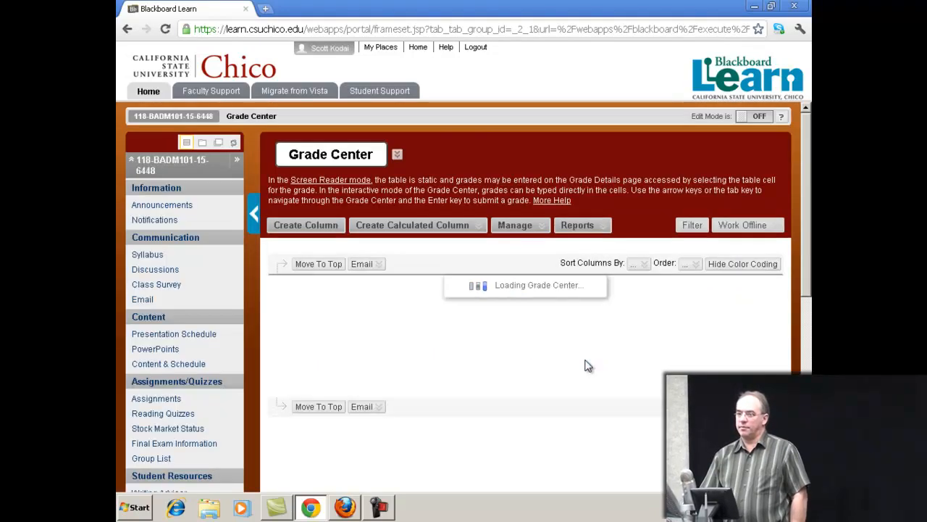
scroll(551, 328, down, 2)
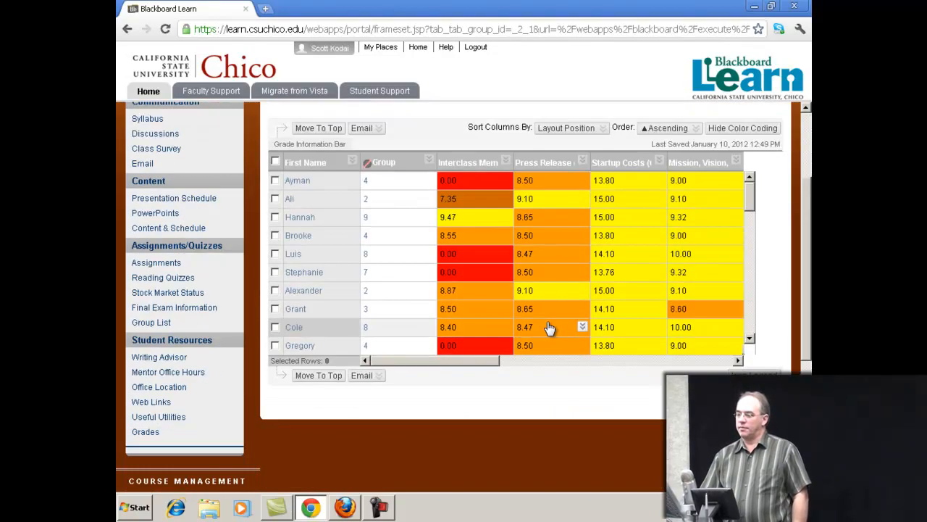
scroll(550, 329, up, 2)
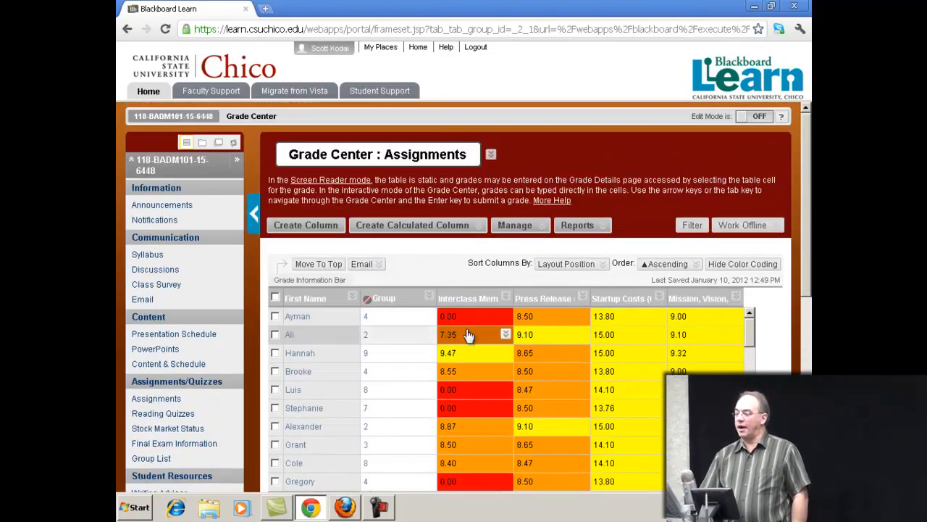
- Open the Group 2 Smart View from the Grade Center's list of Smart Views
click(533, 229)
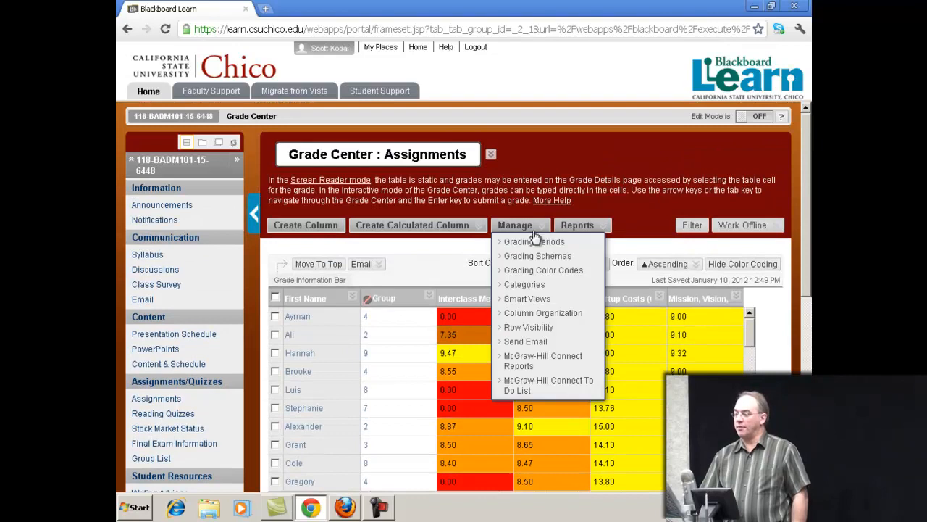
click(540, 300)
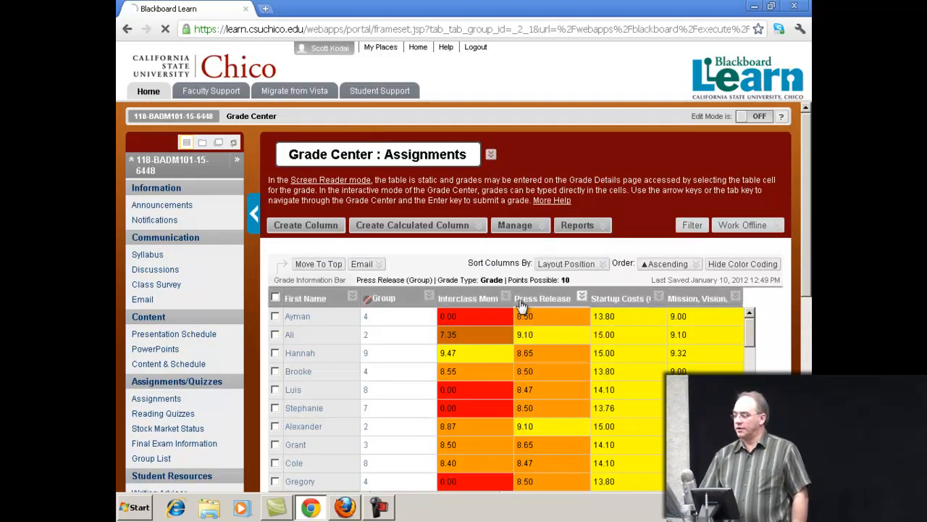
scroll(471, 354, down, 2)
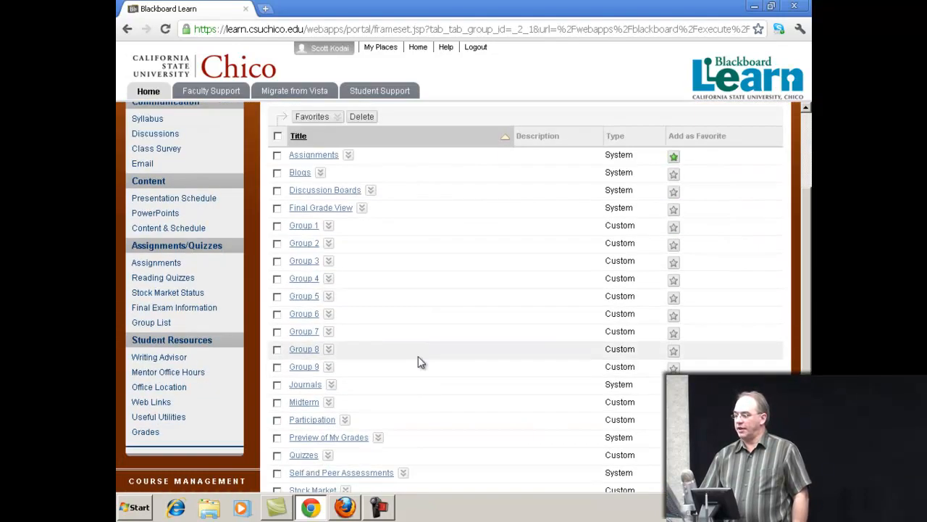
click(306, 244)
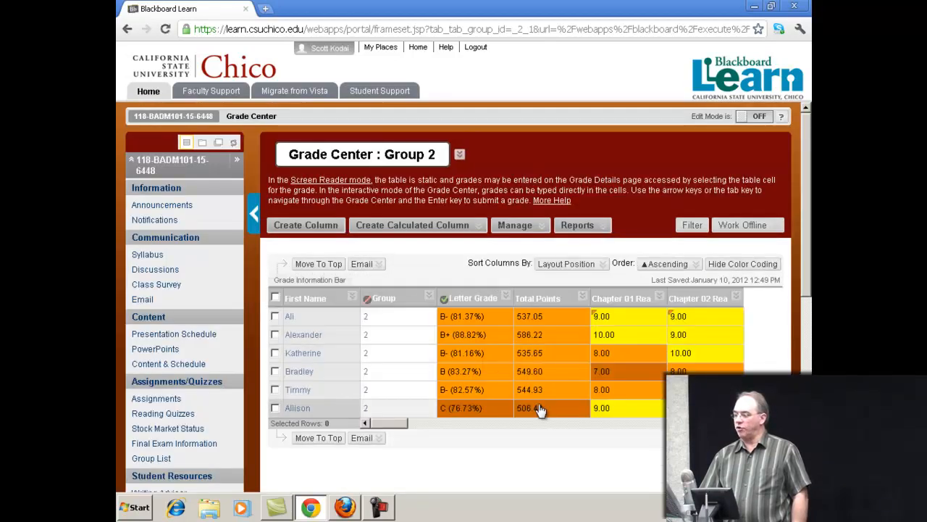
- Inspect the Group 2 members' Marketing Survey grades by selecting individual grade cells without changing them
drag(397, 423, 610, 435)
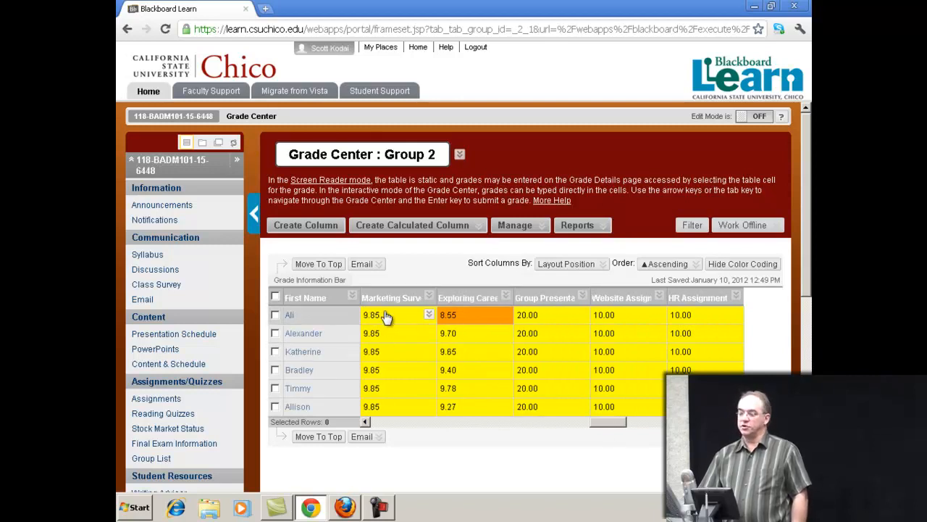
click(387, 376)
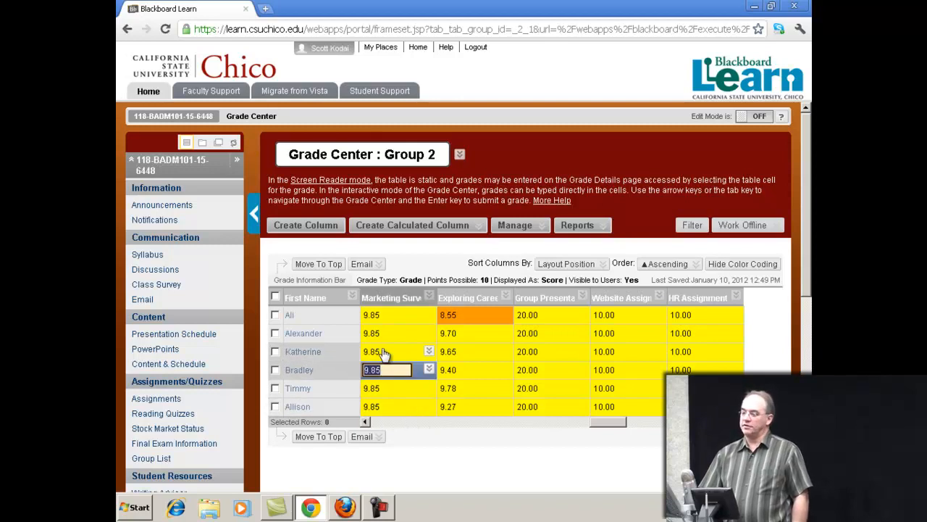
key(Up)
key(Up)
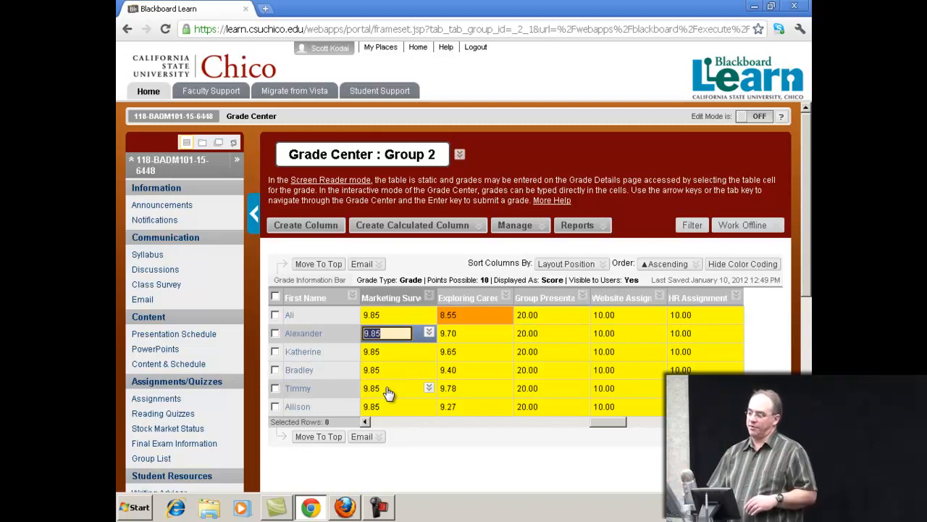
click(397, 408)
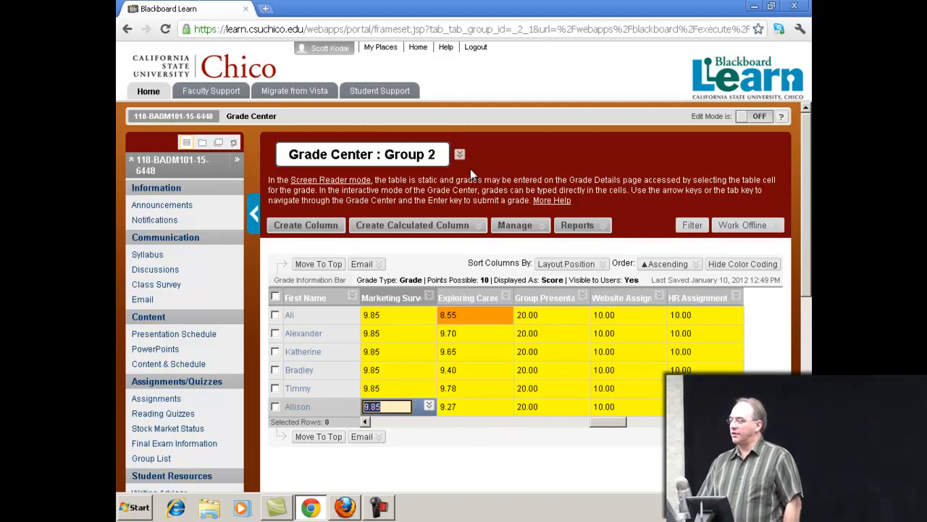
- Log out of the instructor account and sign in with the demo student's username and password
click(475, 47)
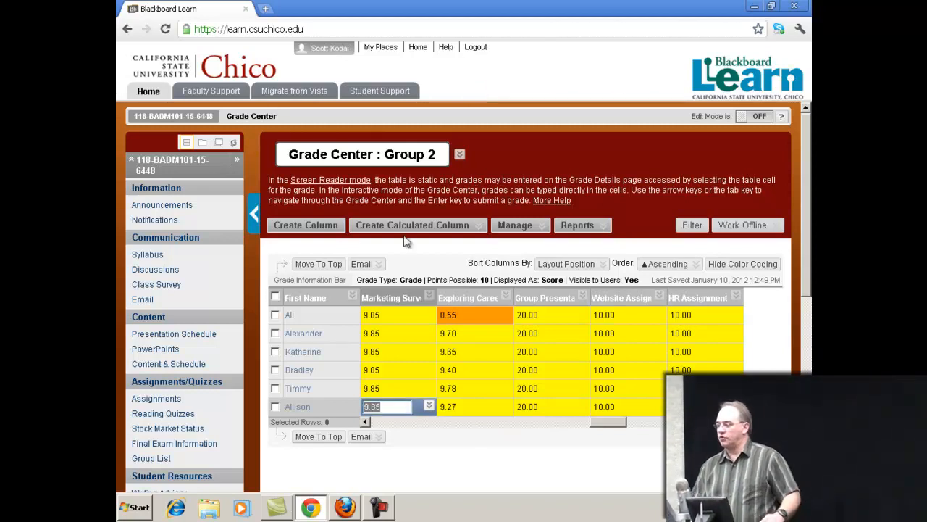
click(360, 209)
text(sk)
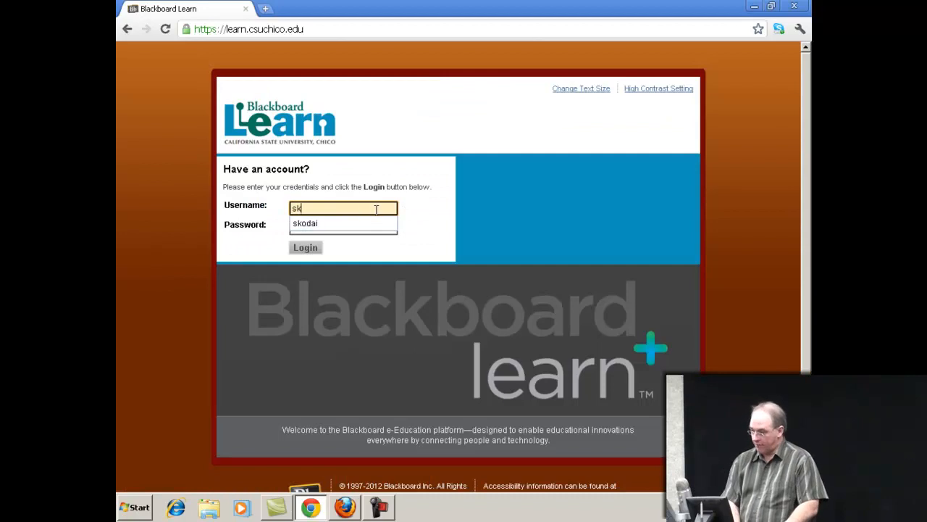
text(odai-demo)
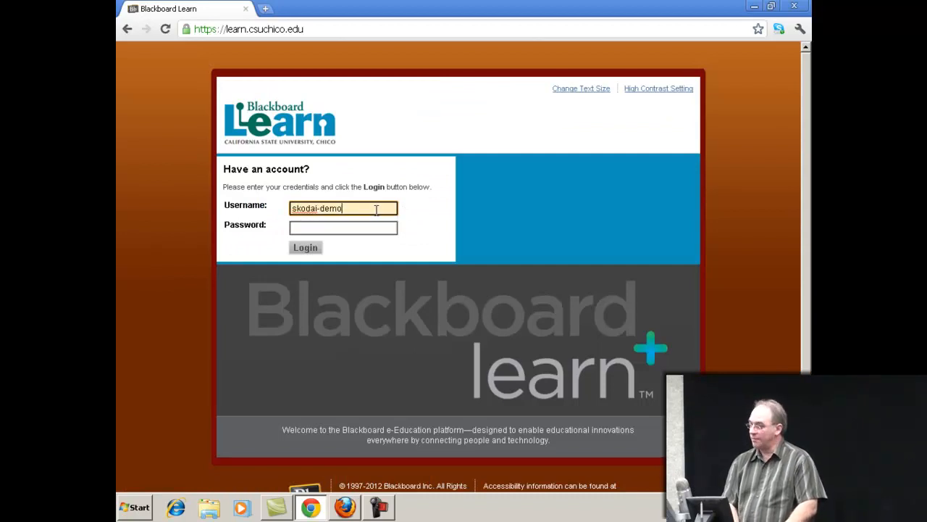
key(Tab)
text(*******)
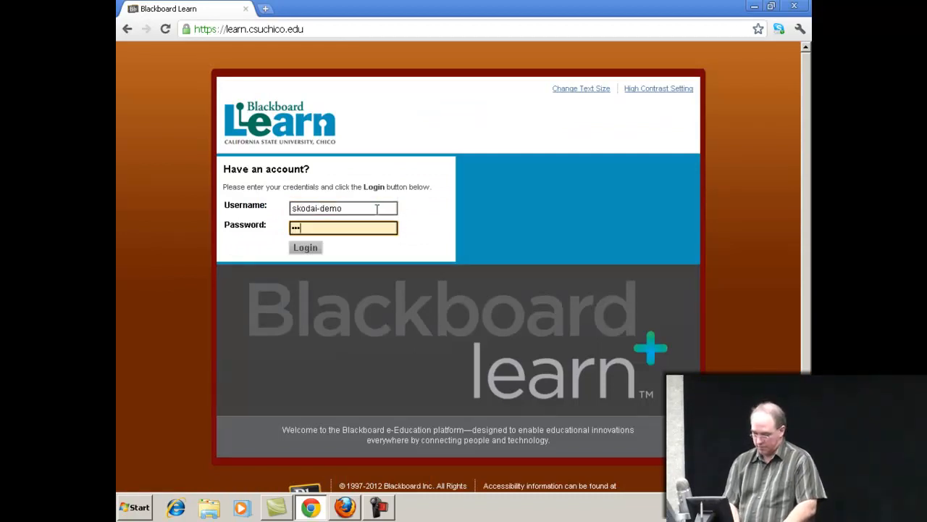
key(Return)
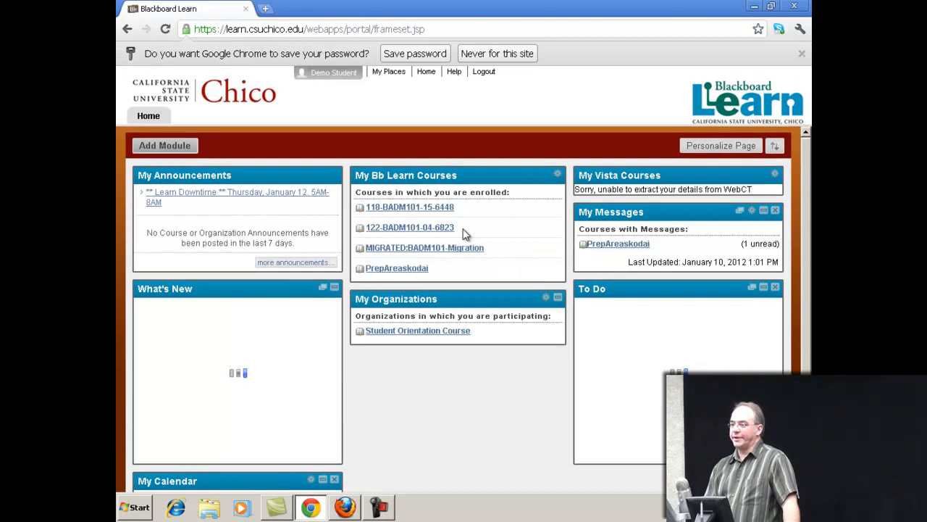
- Open course 118-BADM101-15-6448 as the demo student and go to its My Grades page
click(430, 208)
scroll(283, 248, down, 3)
click(144, 364)
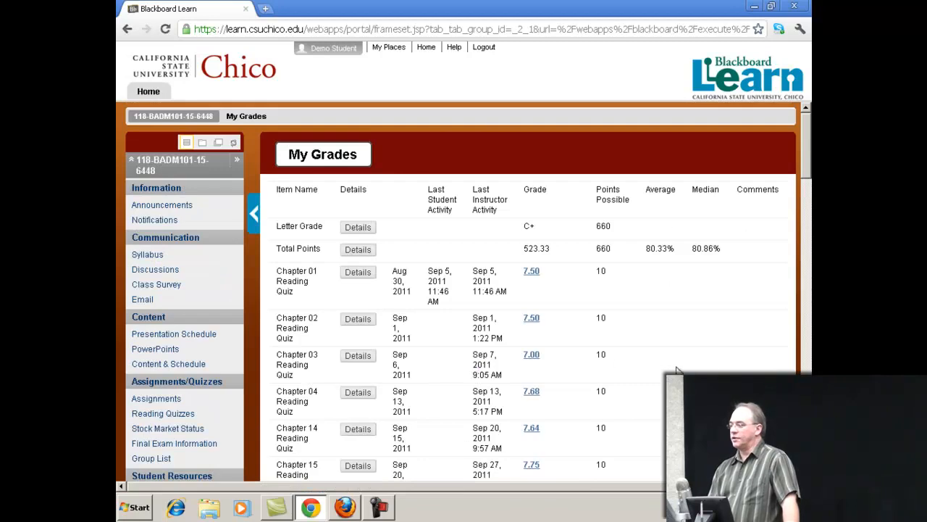
- Examine the student's My Grades list, including totals, quiz and assignment grades, class statistics, rubrics and instructor comments
scroll(709, 370, down, 1)
scroll(712, 368, down, 1)
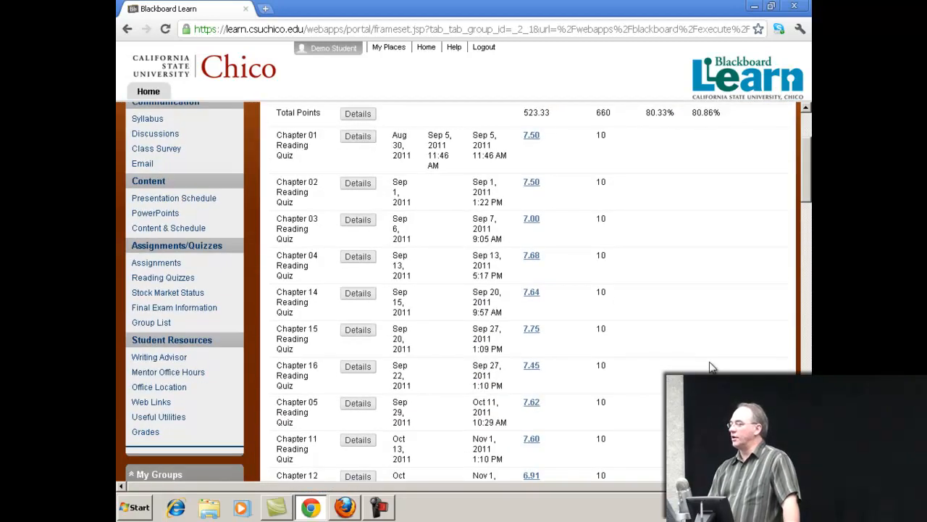
scroll(713, 368, down, 5)
scroll(710, 368, up, 7)
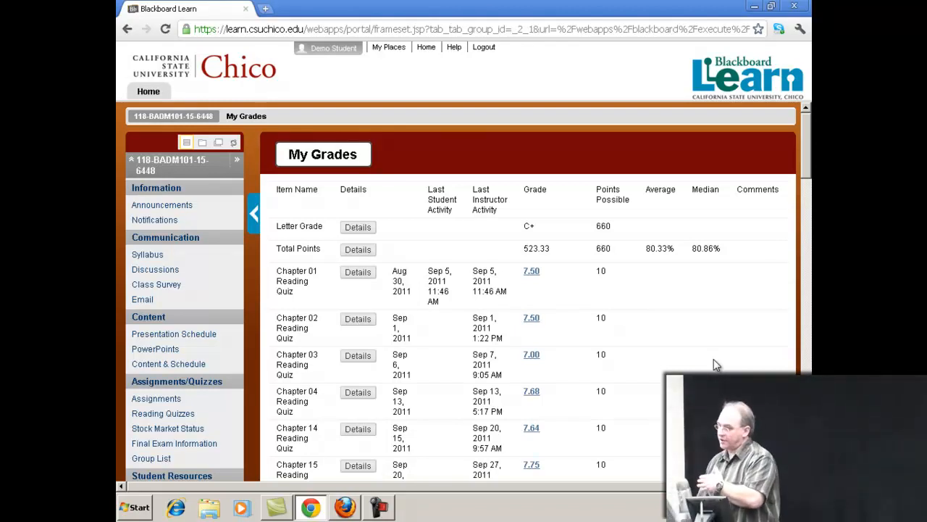
scroll(688, 319, down, 1)
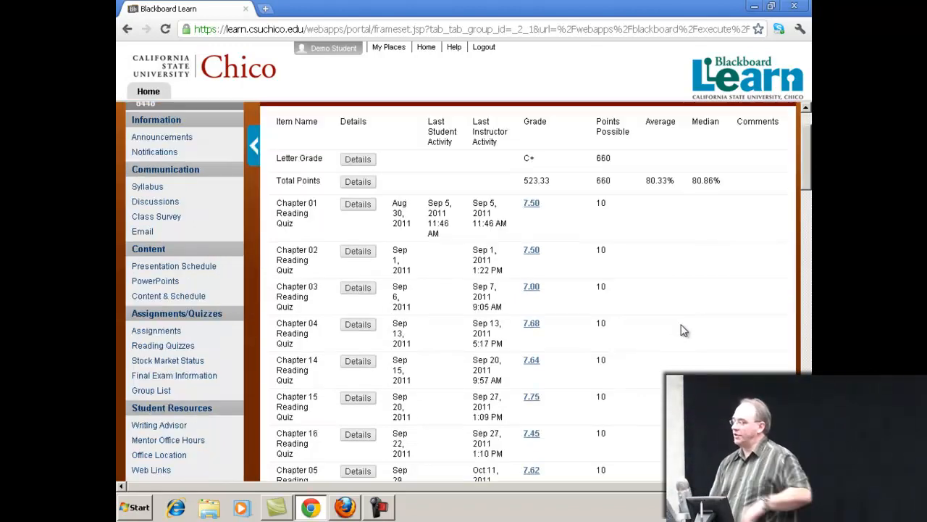
scroll(670, 308, down, 10)
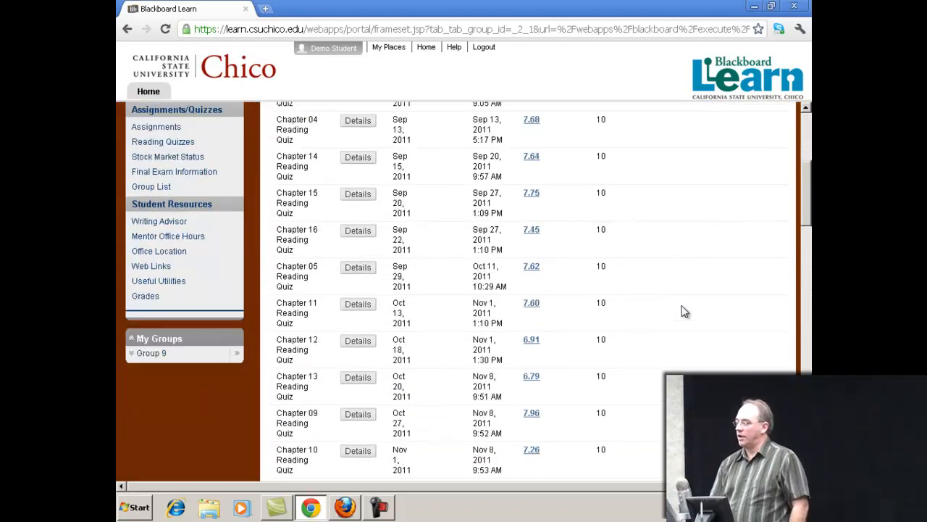
scroll(711, 316, down, 5)
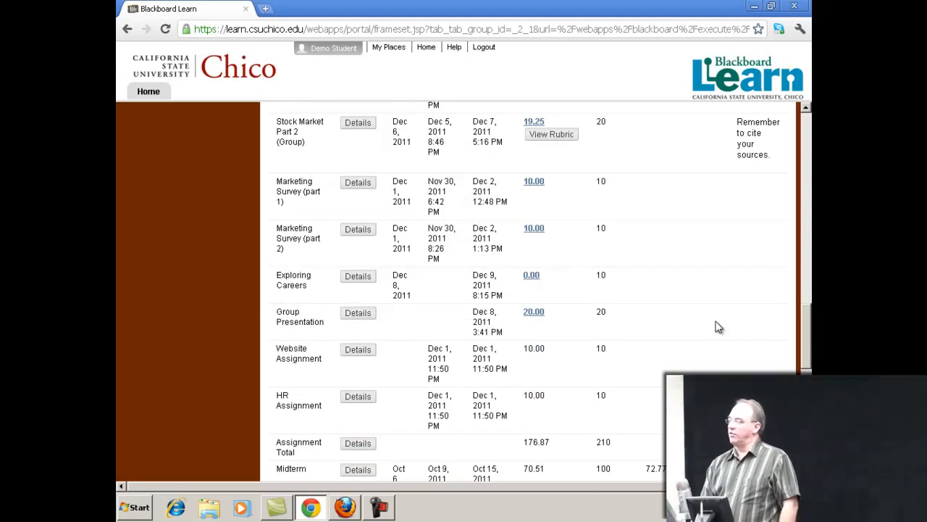
scroll(710, 331, down, 8)
scroll(507, 290, up, 12)
scroll(790, 329, down, 2)
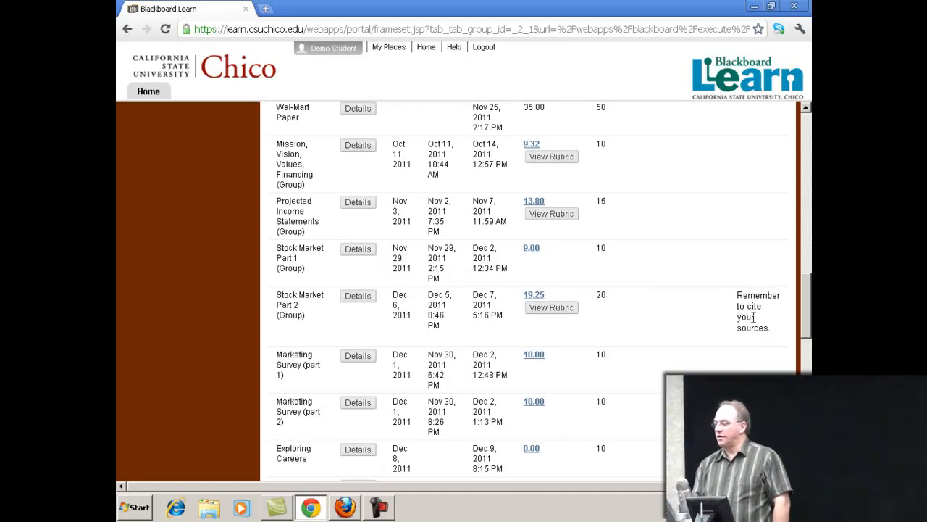
- View the grading rubric for Projected Income Statements (Group), close it, and go back up to the quiz grades
click(557, 215)
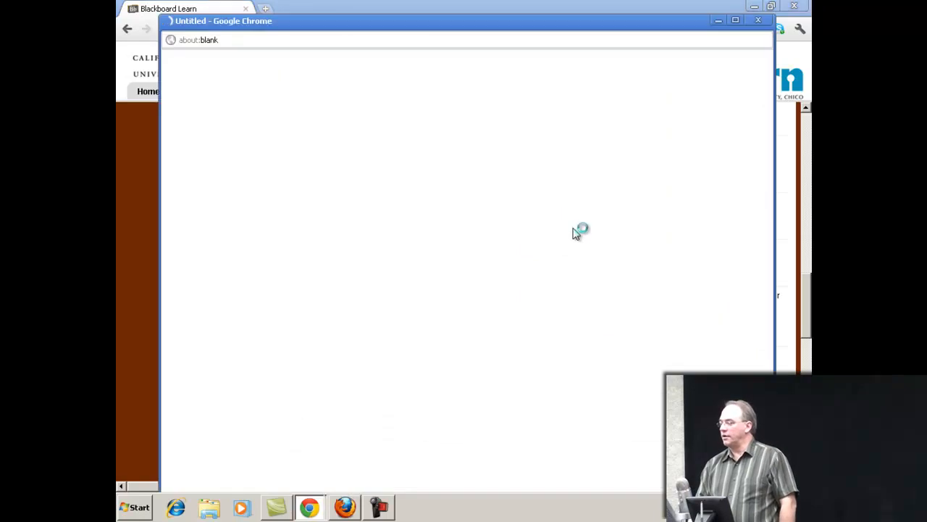
scroll(694, 348, down, 3)
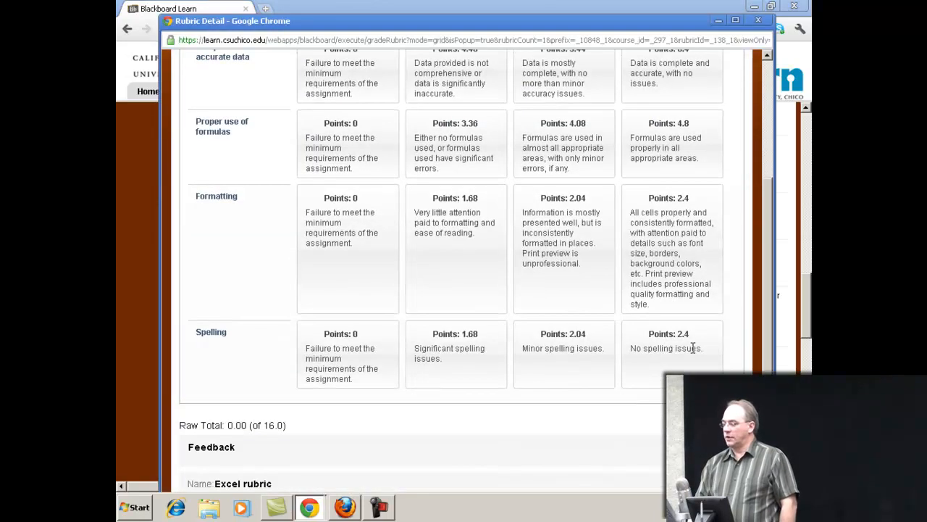
scroll(677, 352, up, 5)
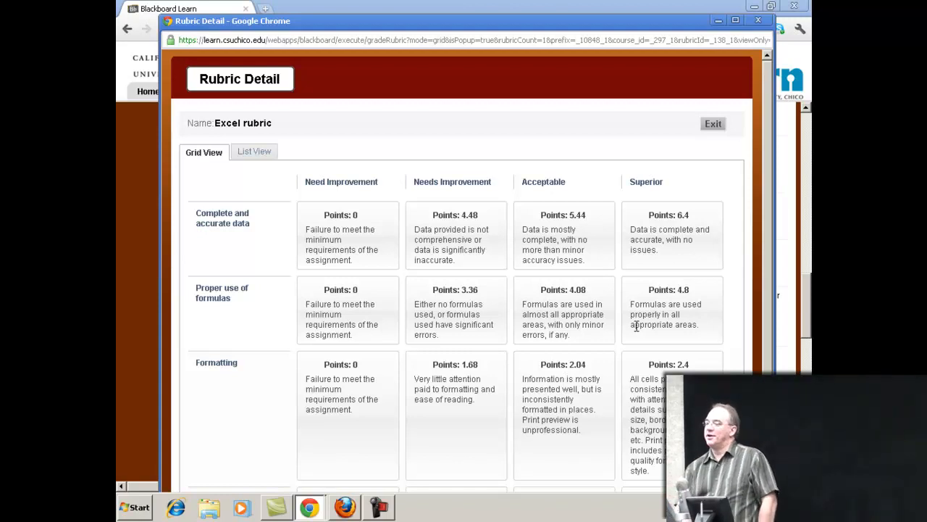
scroll(604, 324, down, 1)
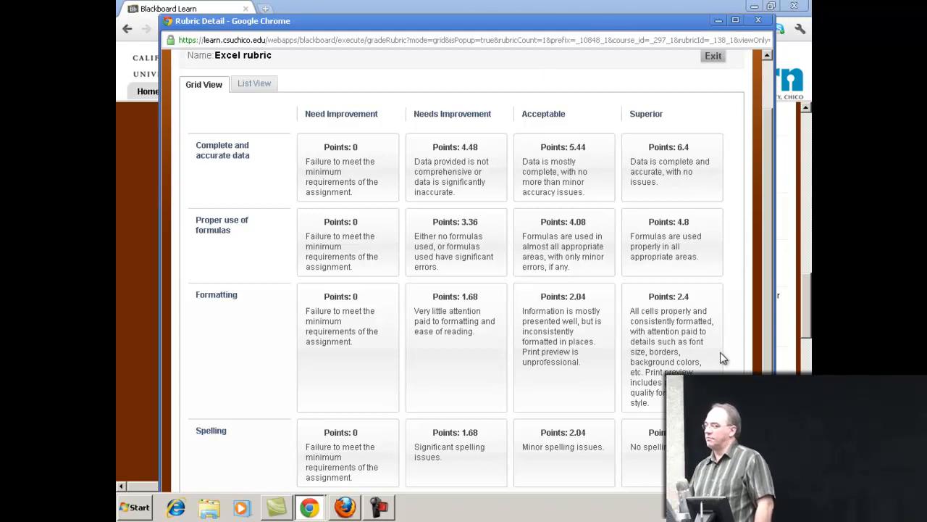
scroll(733, 359, down, 2)
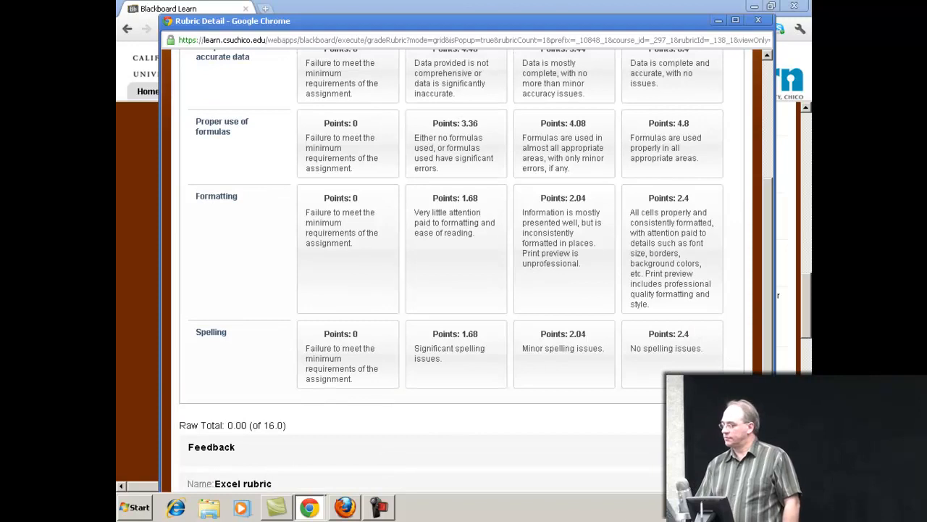
key(ctrl+w)
scroll(655, 391, up, 4)
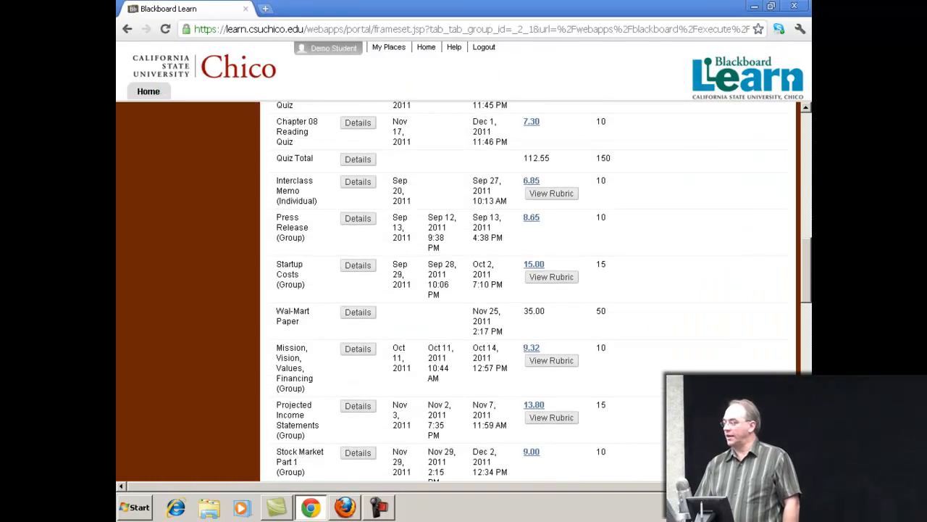
scroll(652, 341, up, 3)
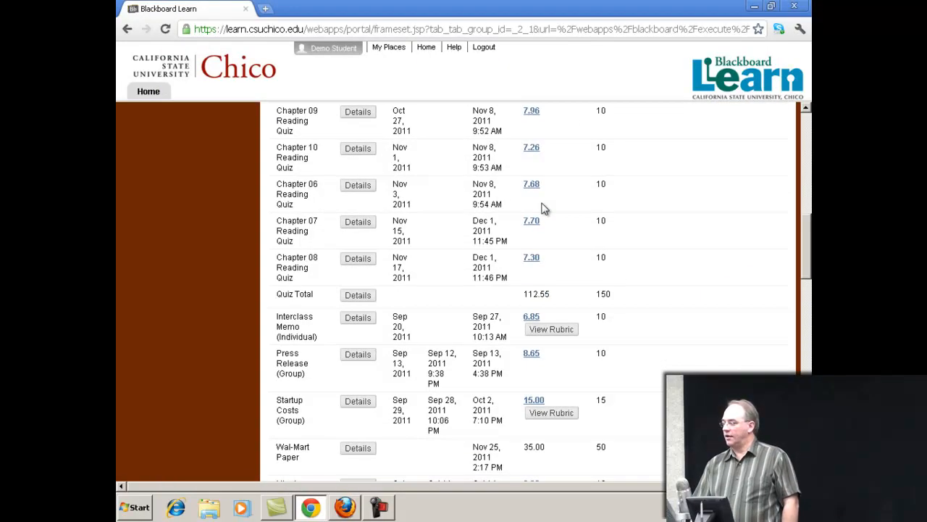
- View the attempts for the Chapter 06 Reading Quiz, then return to My Grades and review the remaining assignment and participation grades
click(534, 187)
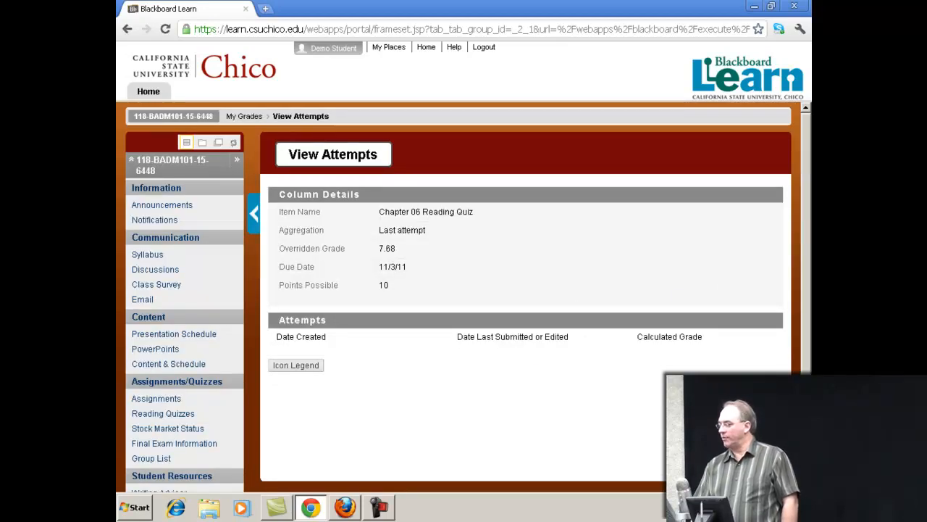
key(alt+Left)
scroll(641, 327, down, 2)
scroll(529, 290, down, 15)
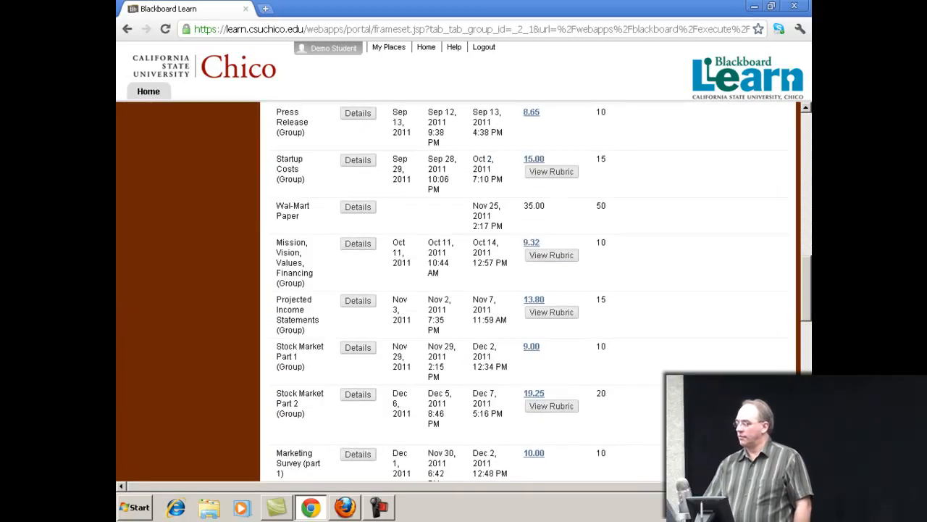
scroll(529, 290, down, 3)
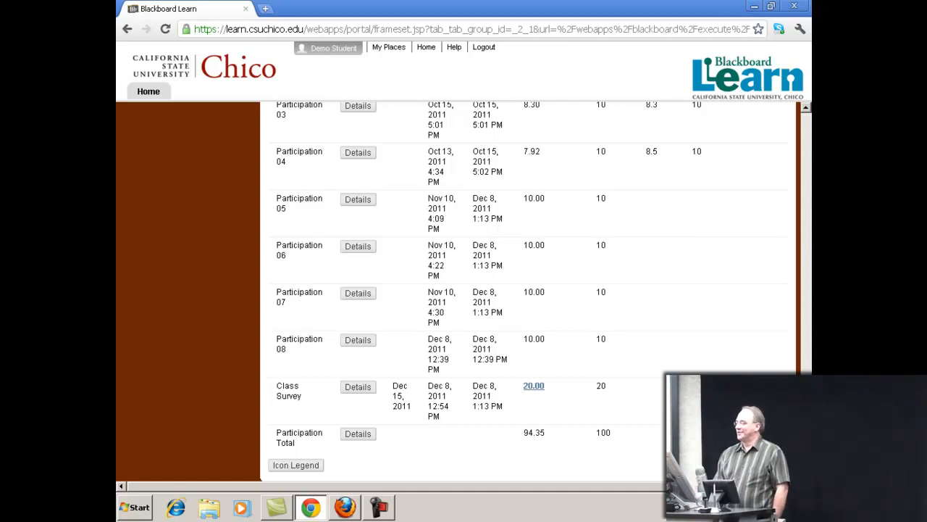
- Leave the student's My Grades page and return to the Blackboard home page
scroll(532, 290, up, 15)
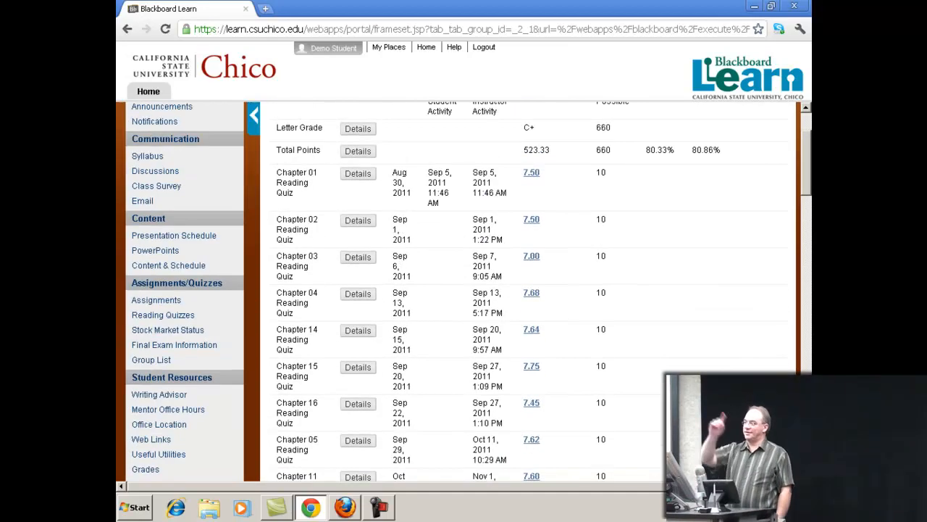
scroll(533, 290, up, 3)
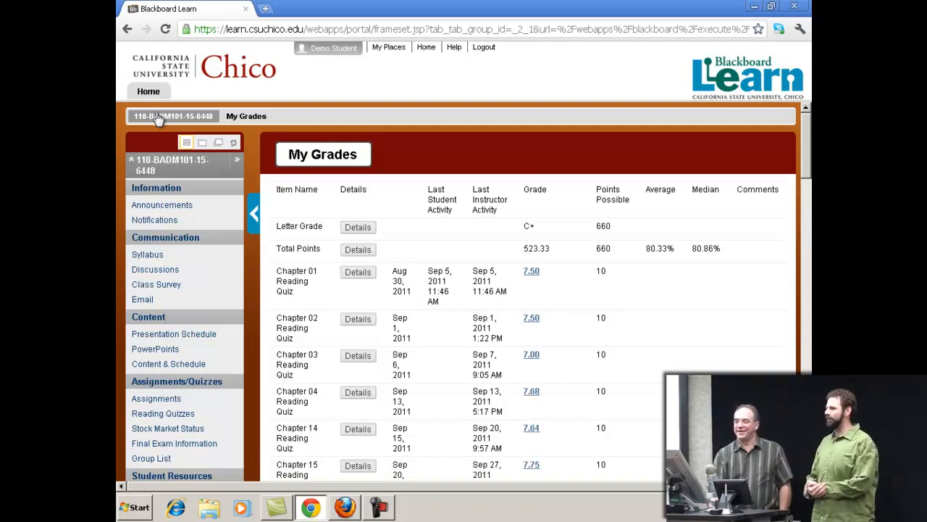
click(150, 92)
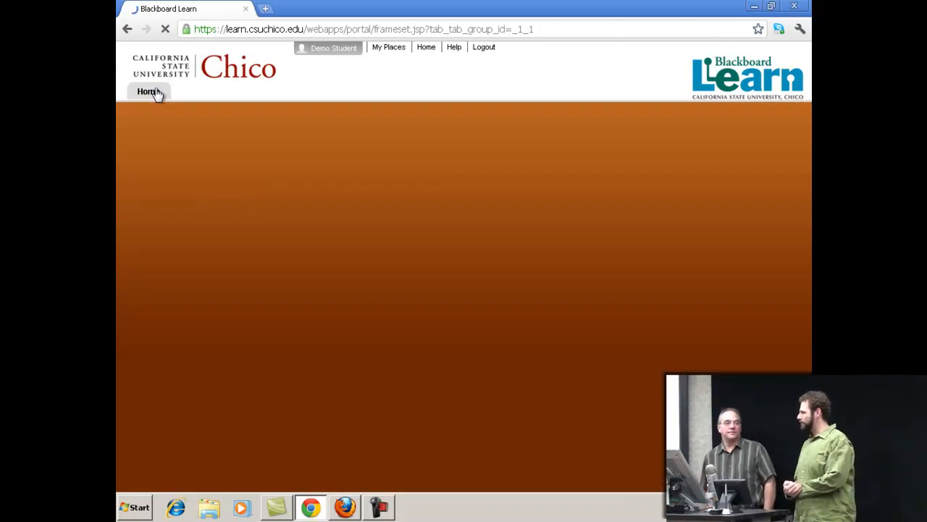